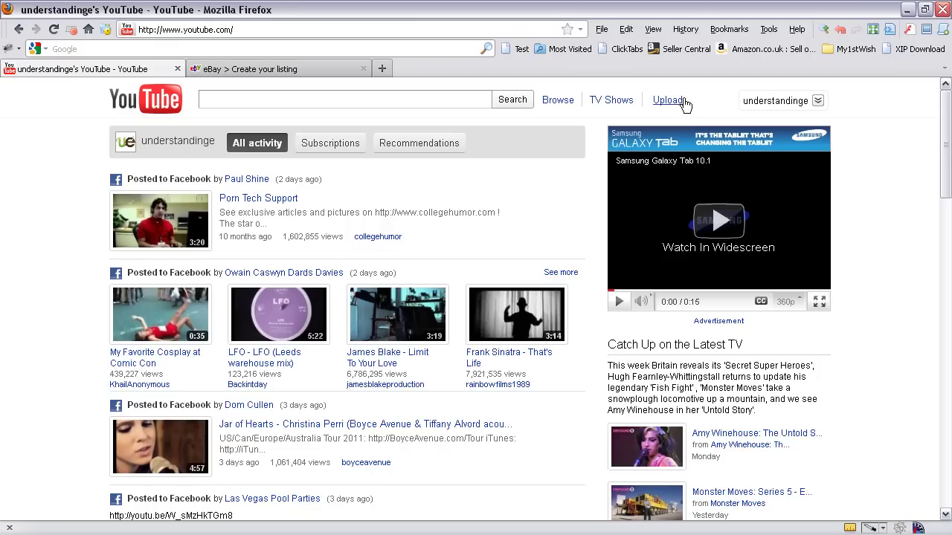
Step: Go to YouTube's Video File Upload page using the header's Upload link
click(677, 102)
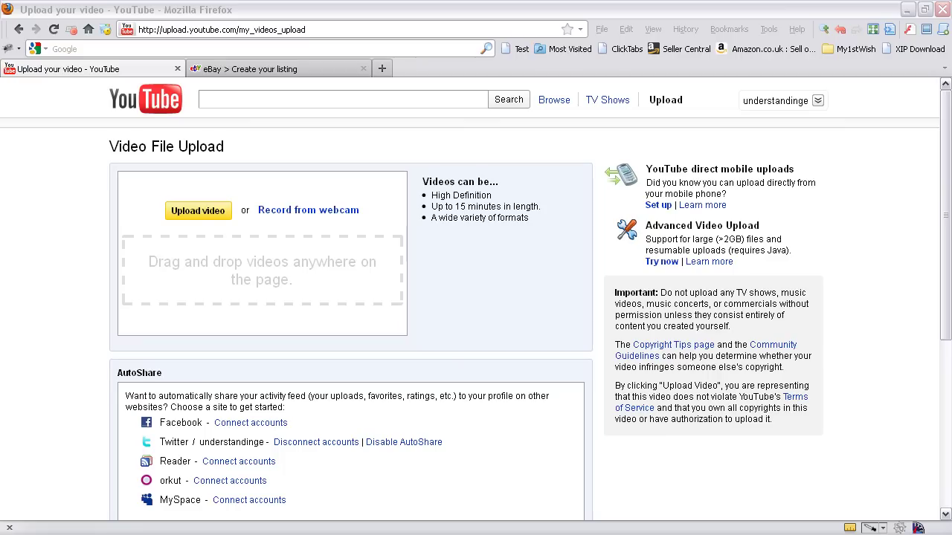
Step: Drop product video.mp4 onto the upload area to start uploading, then select its default title
drag(0, 387, 246, 239)
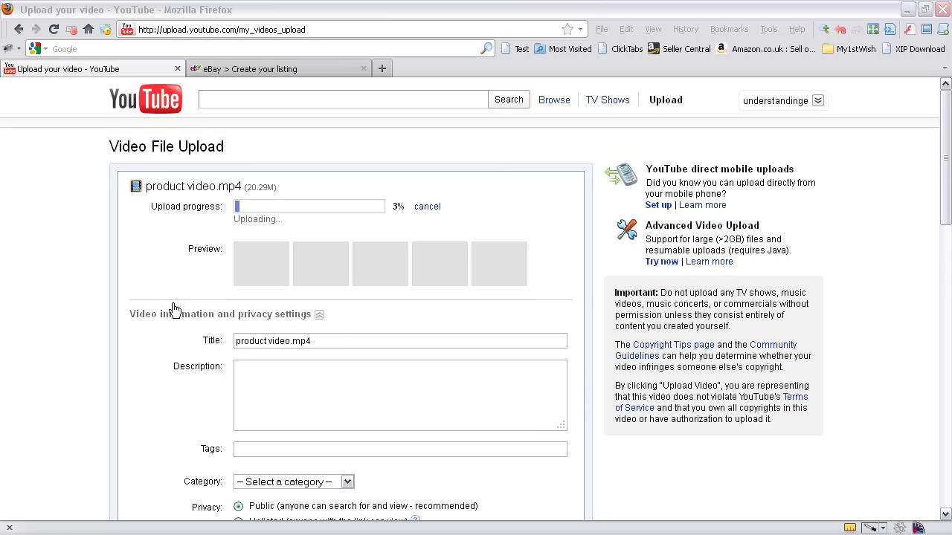
drag(308, 340, 227, 342)
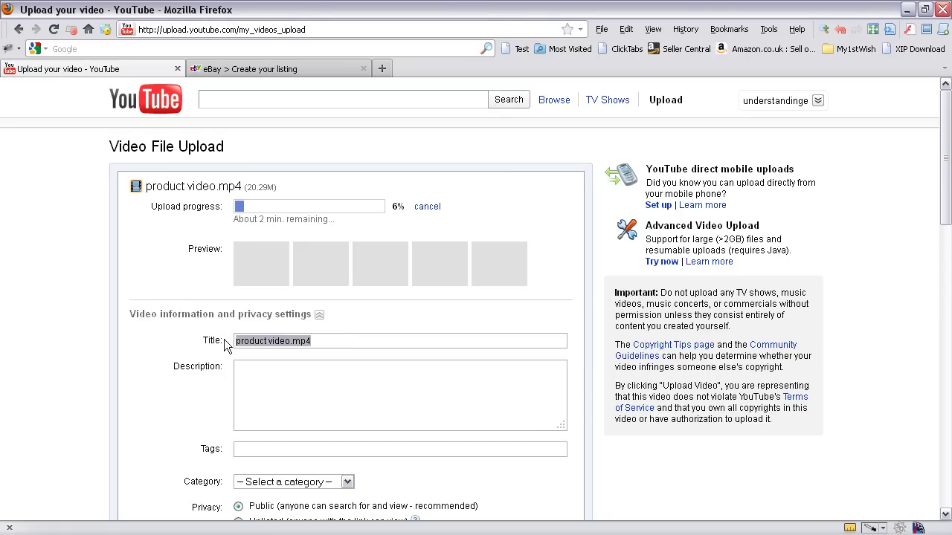
Step: Replace the default title with 'Insulation Tape Product Demo for UnderstandingE'
drag(334, 345, 229, 340)
text(Insula)
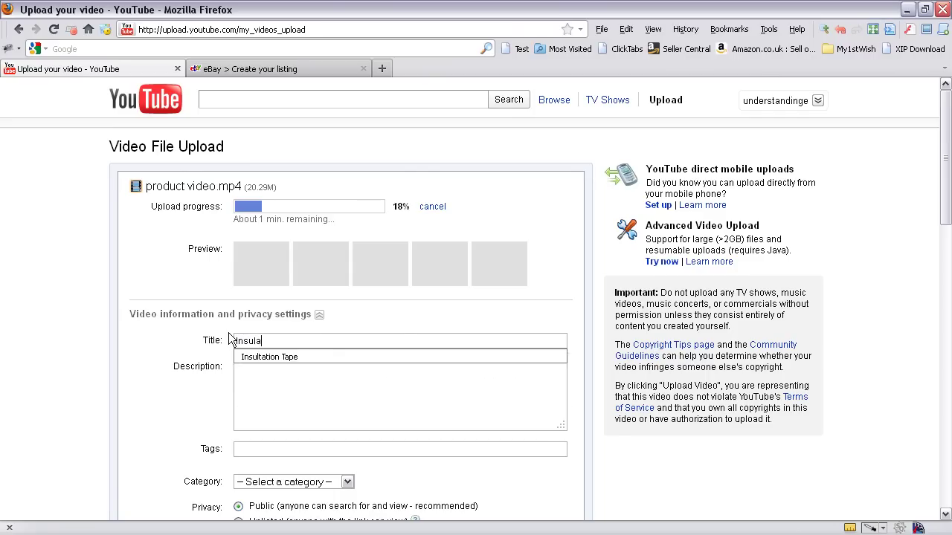
text(tion Tape Pro)
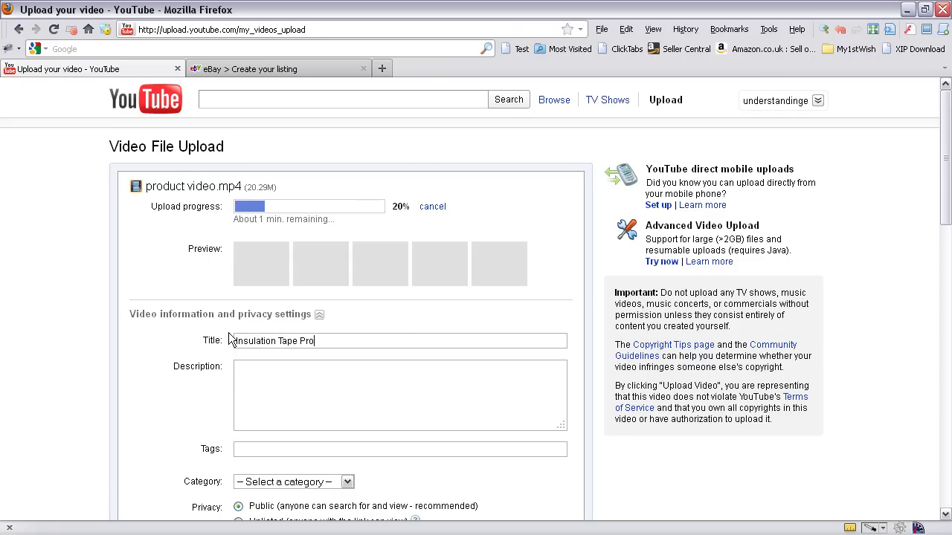
text(duct Demo for UnderstandingE)
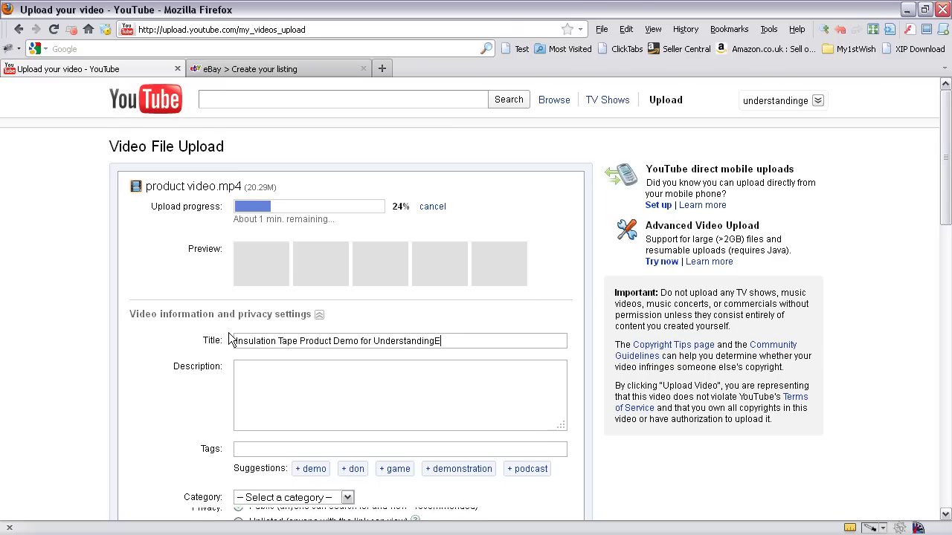
click(311, 395)
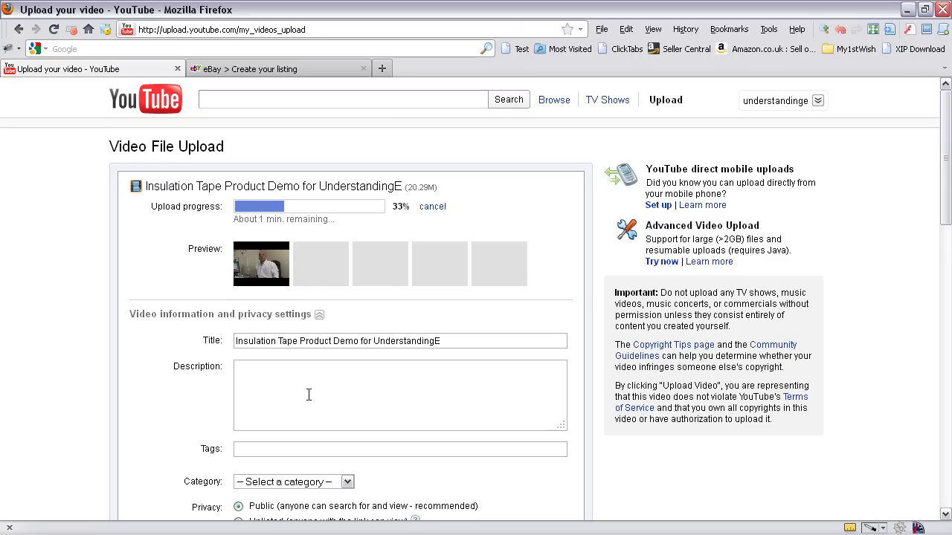
Step: Enter the description 'This is a sample video for UnderstandingE. probably how not to make a product video.', fixing the 'asample' typo
text(This is a asample )
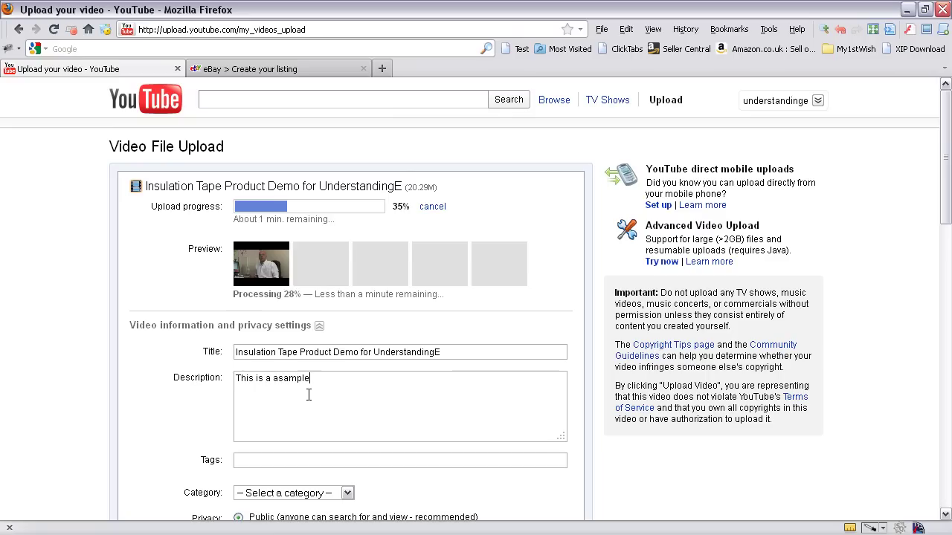
text(video for Unders)
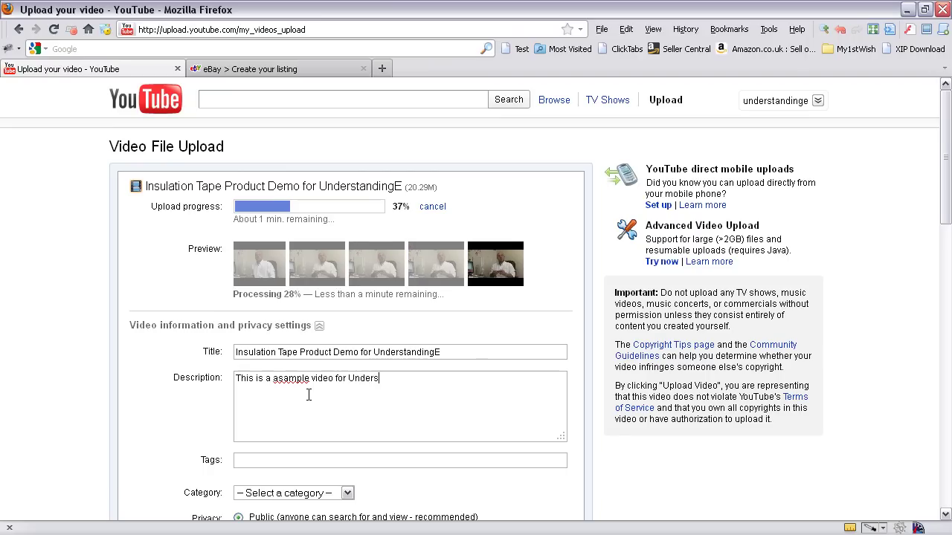
text(tandingE)
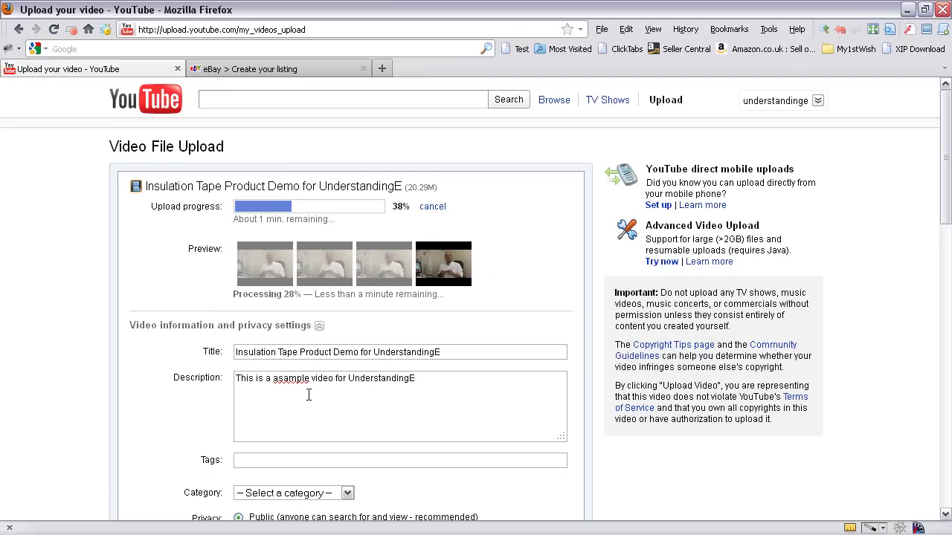
text(. probably how )
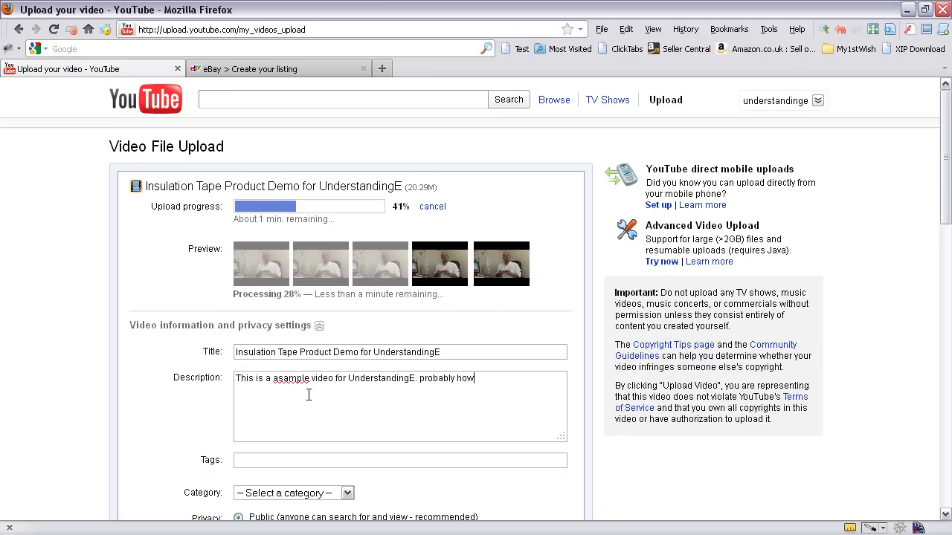
text(not to make a pro)
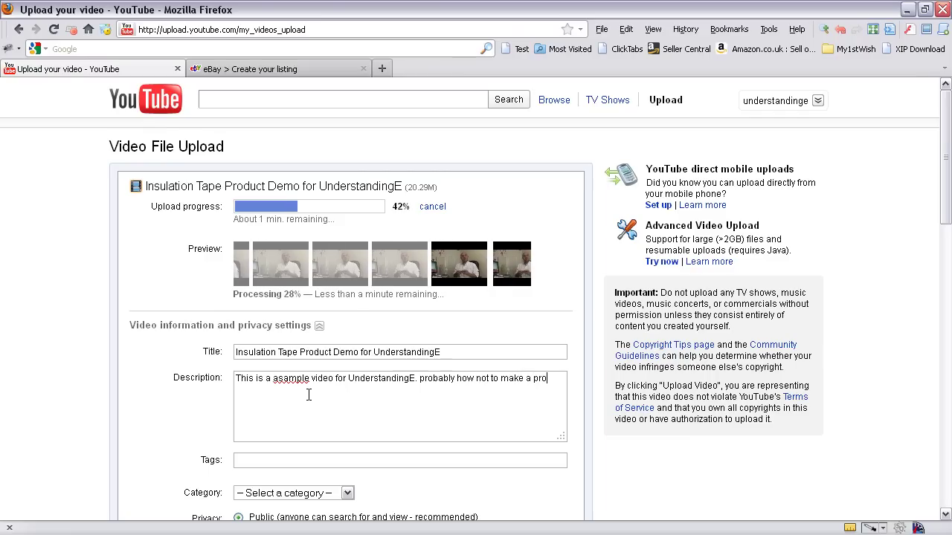
text(duct video)
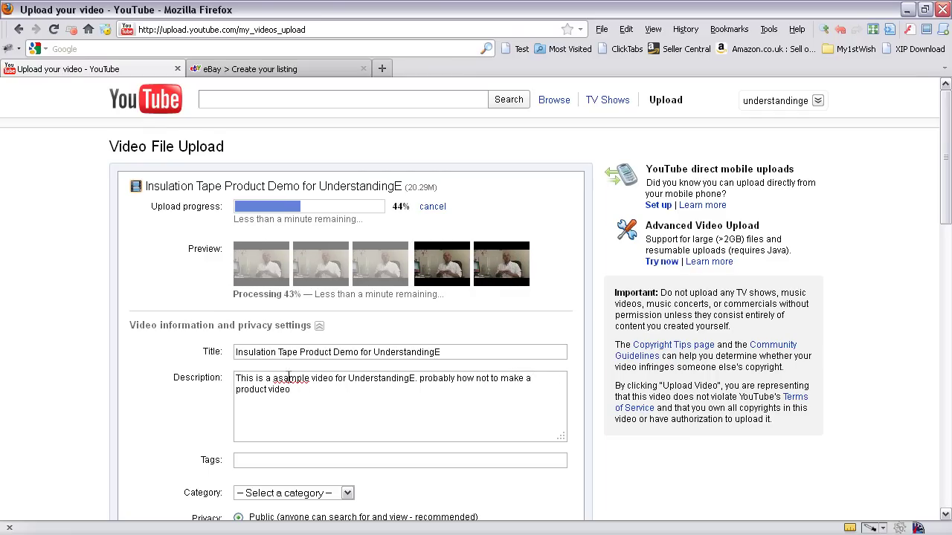
click(277, 374)
key(BackSpace)
click(293, 402)
text(.)
scroll(233, 396, down, 2)
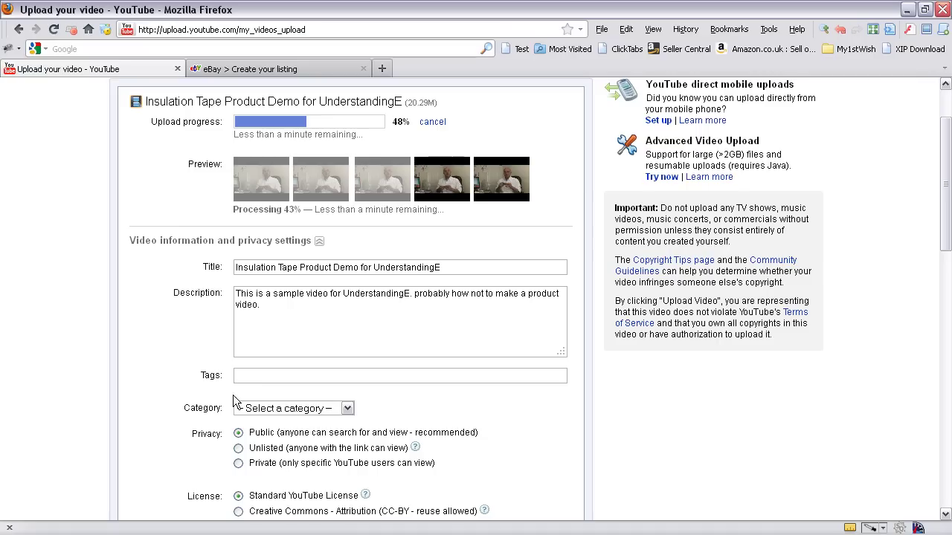
click(236, 294)
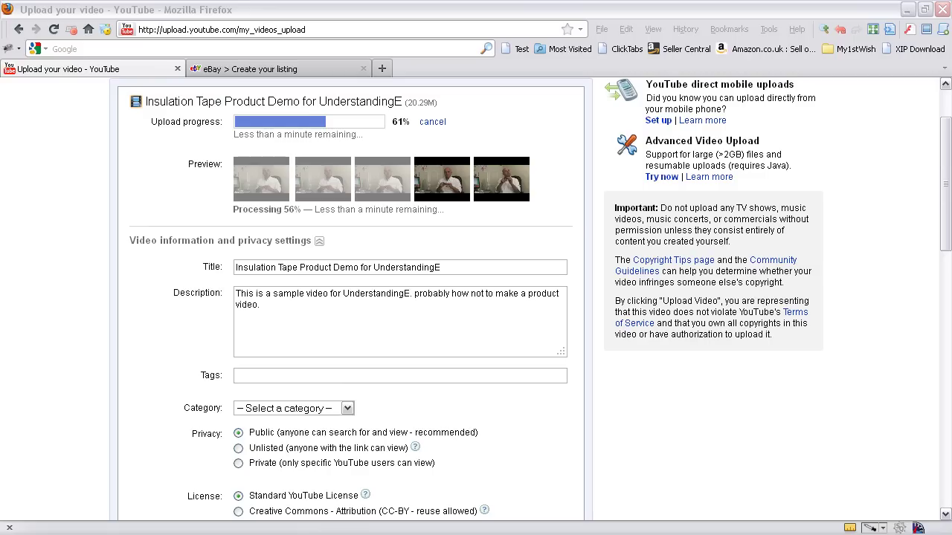
click(236, 293)
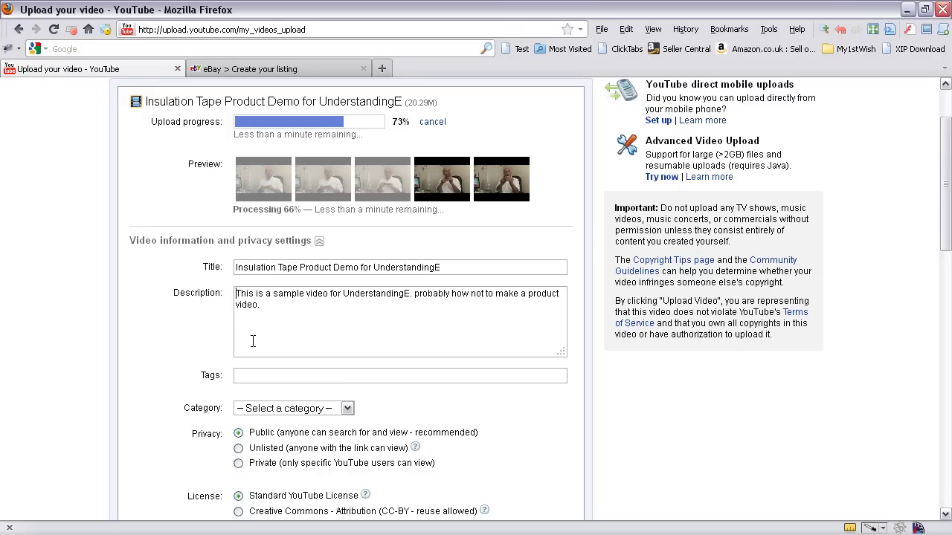
text(http://understandinge.co.uk/)
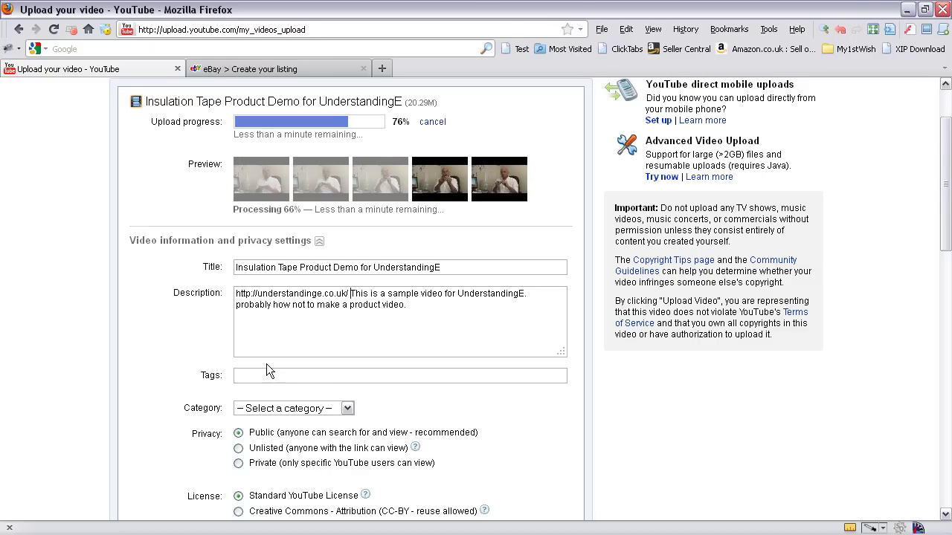
Step: Add the tags "Product video", demo, demonstration and "example video"
click(284, 375)
text("Product vi)
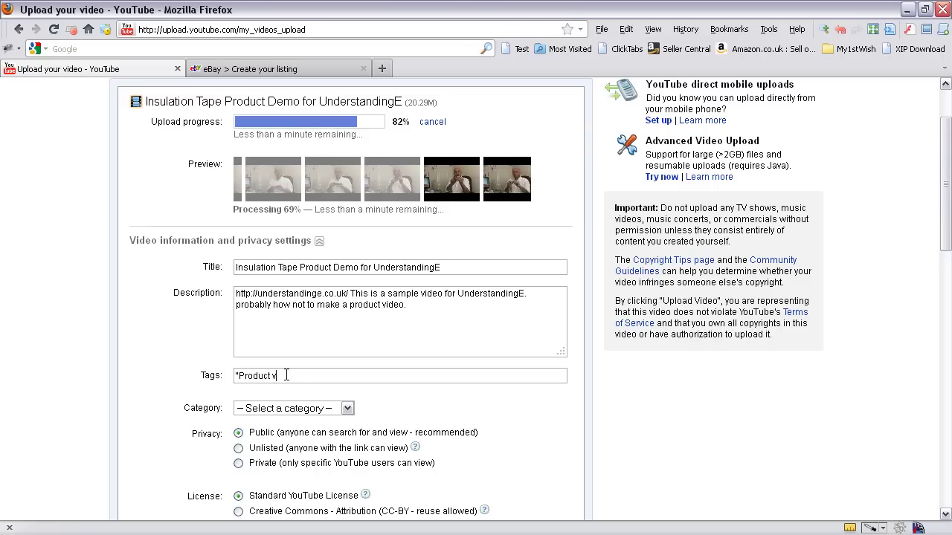
text(deo")
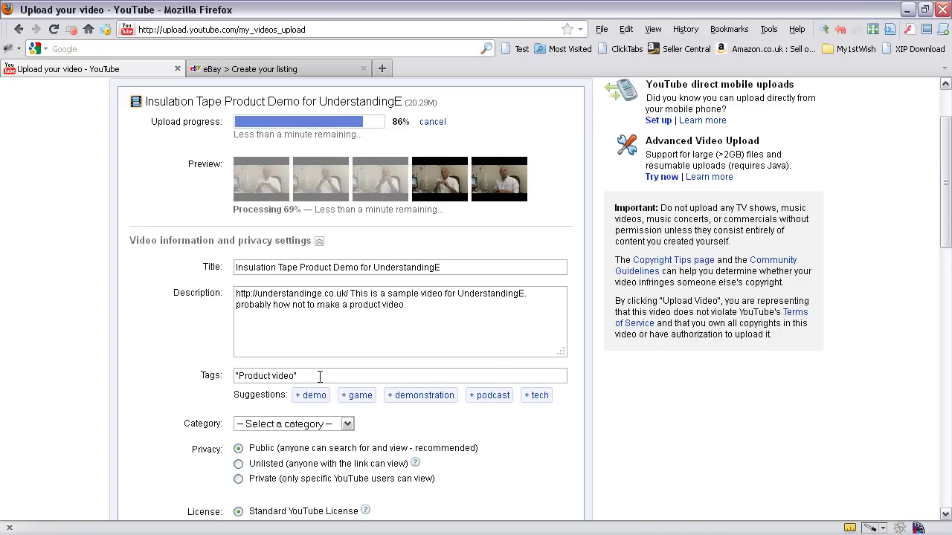
click(313, 396)
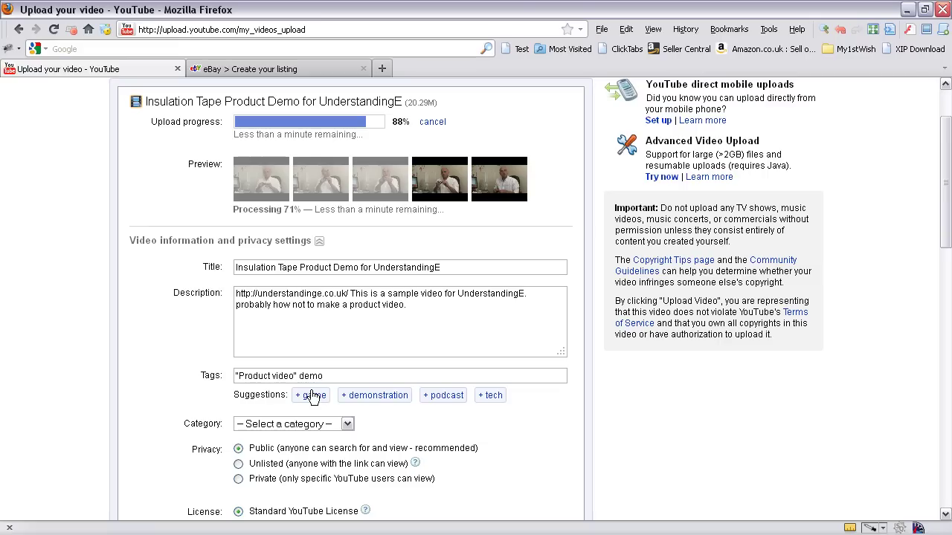
click(395, 398)
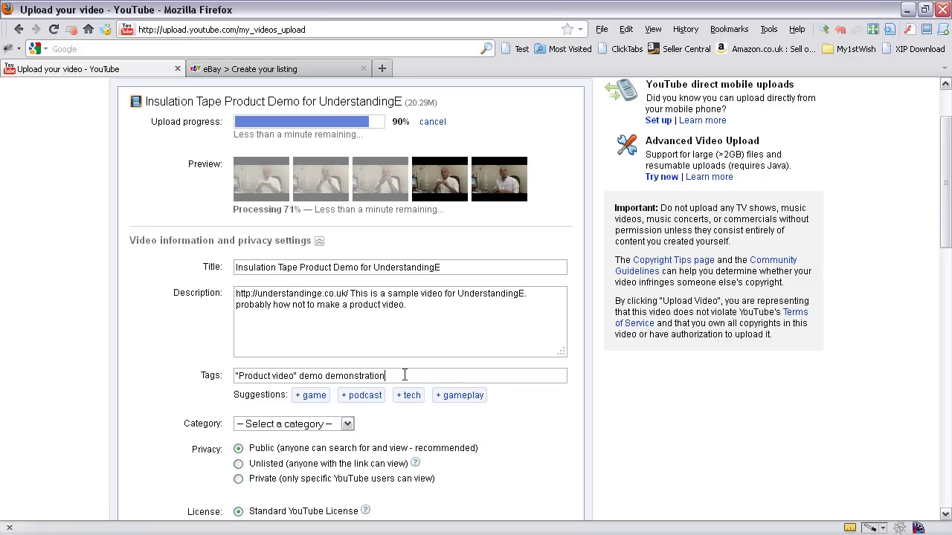
text(""example pl)
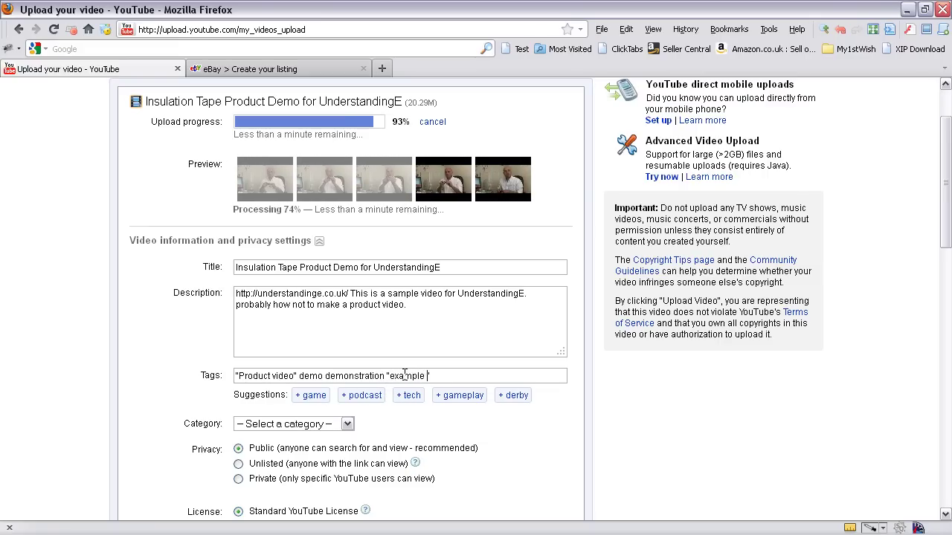
key(BackSpace)
text(video)
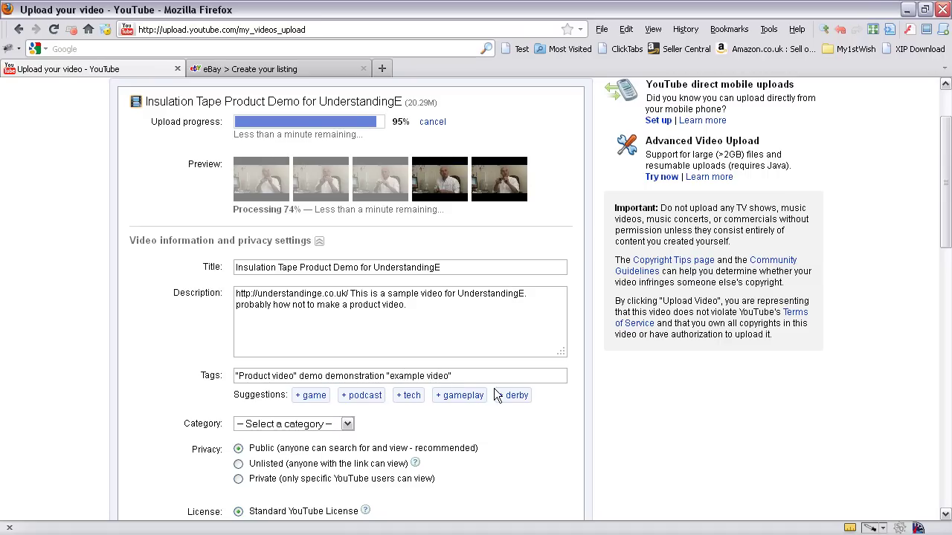
scroll(647, 448, down, 4)
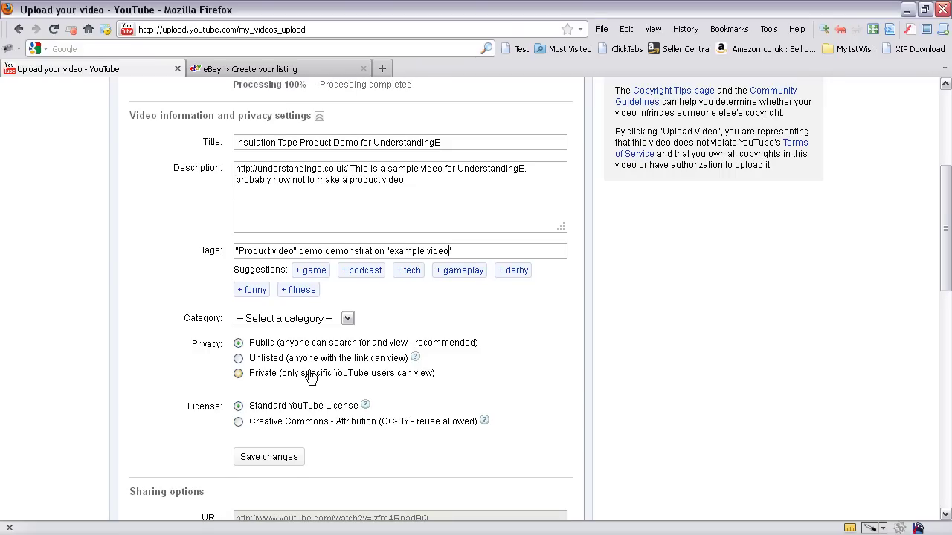
Step: Scroll through the upload form to review its Public visibility, Standard YouTube License and sharing URL
scroll(451, 395, down, 2)
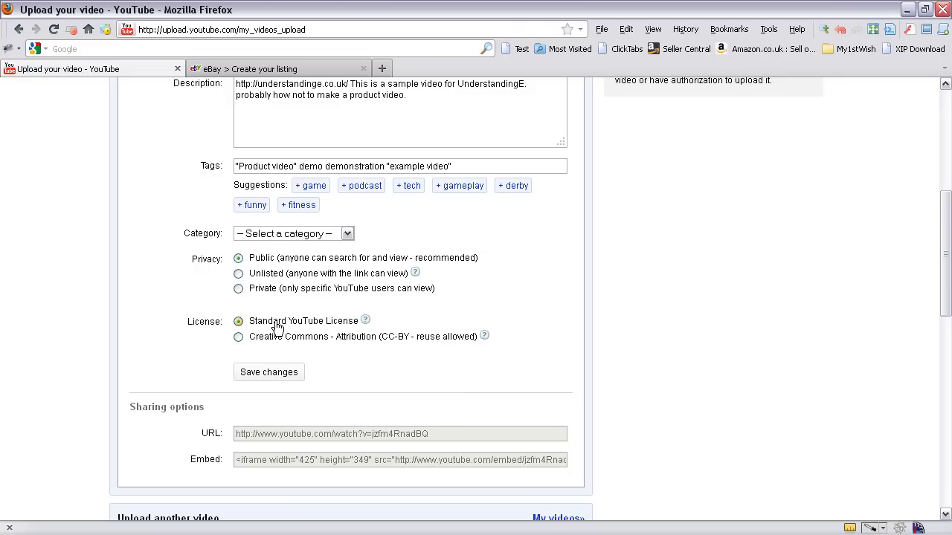
Step: Save the video's current details
scroll(438, 408, up, 8)
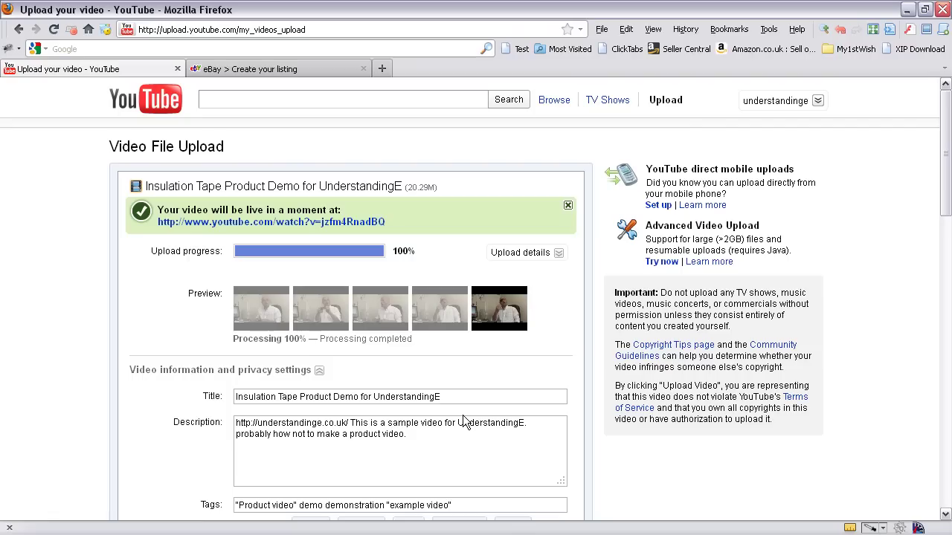
scroll(461, 414, down, 2)
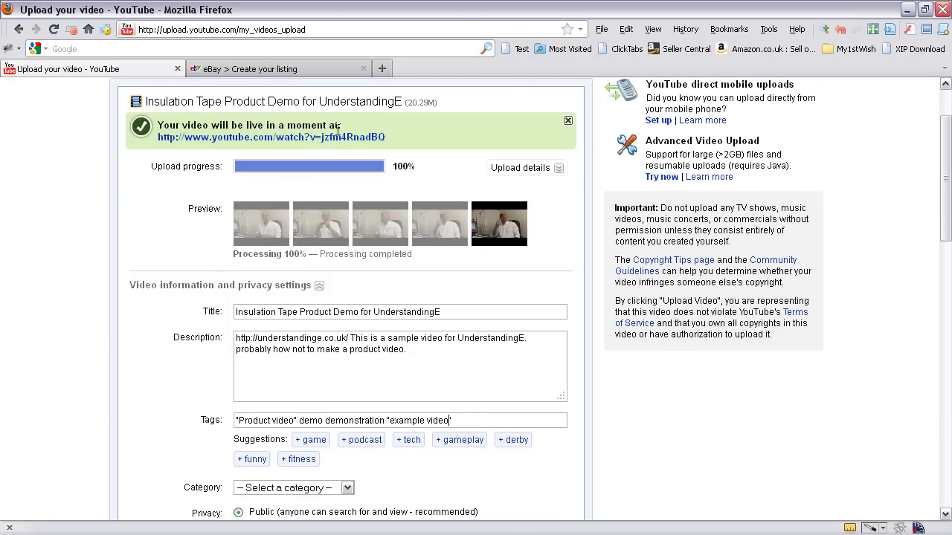
right_click(322, 140)
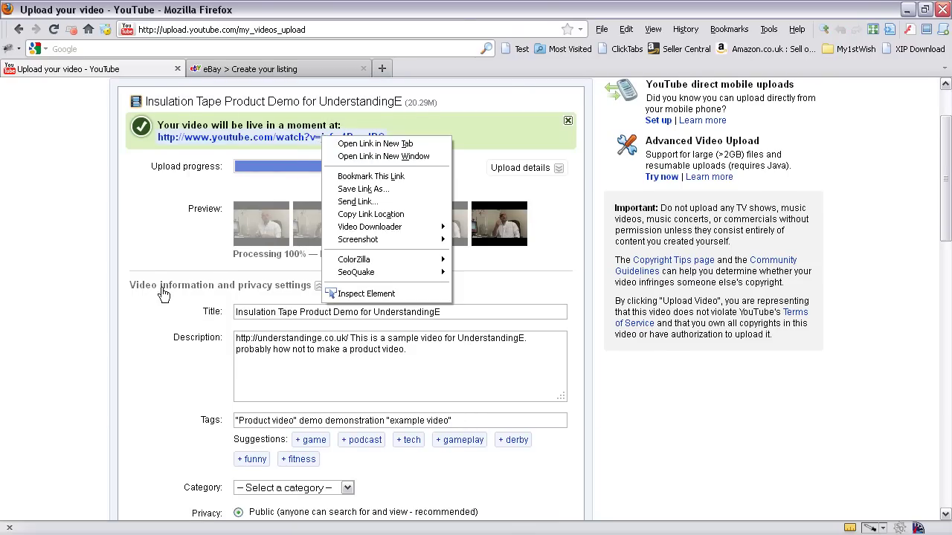
click(140, 322)
scroll(139, 321, down, 6)
click(268, 373)
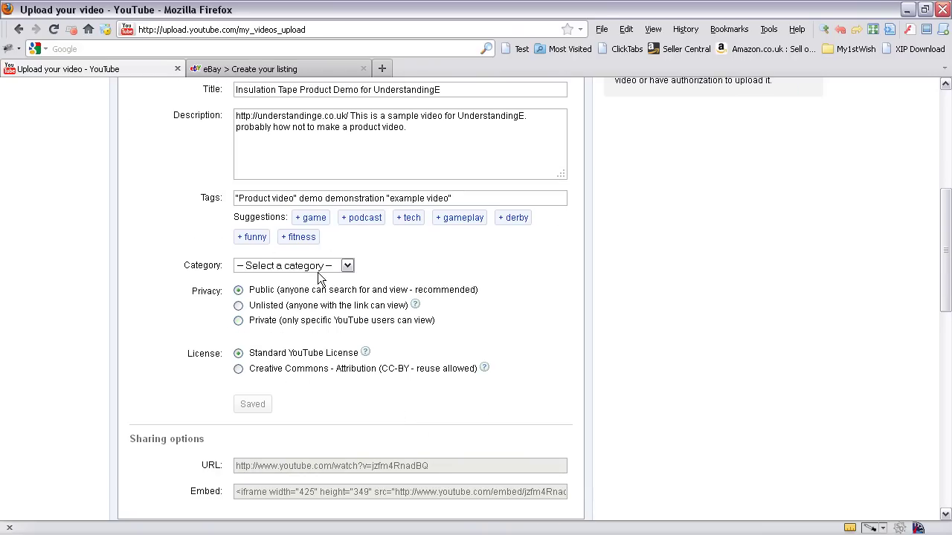
Step: Set the video category to Howto & Style and save the change
click(344, 265)
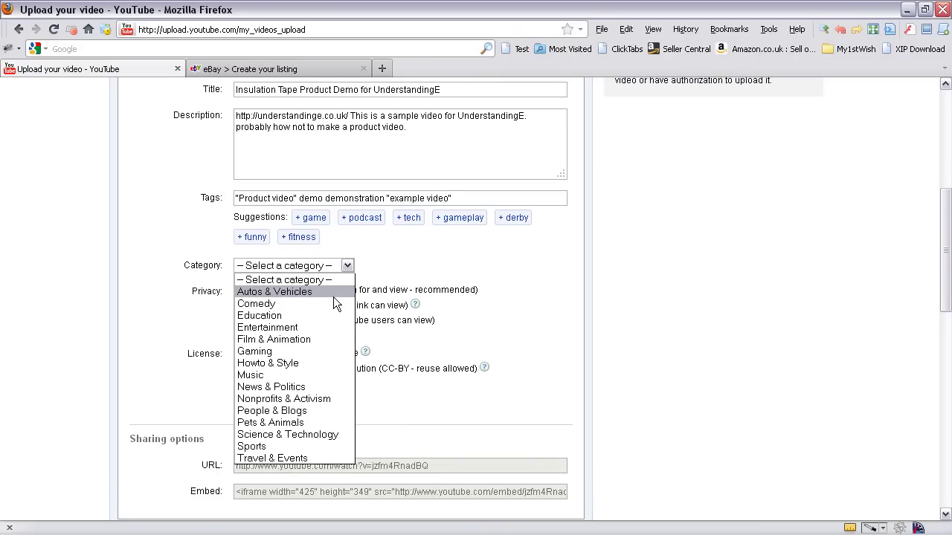
click(315, 363)
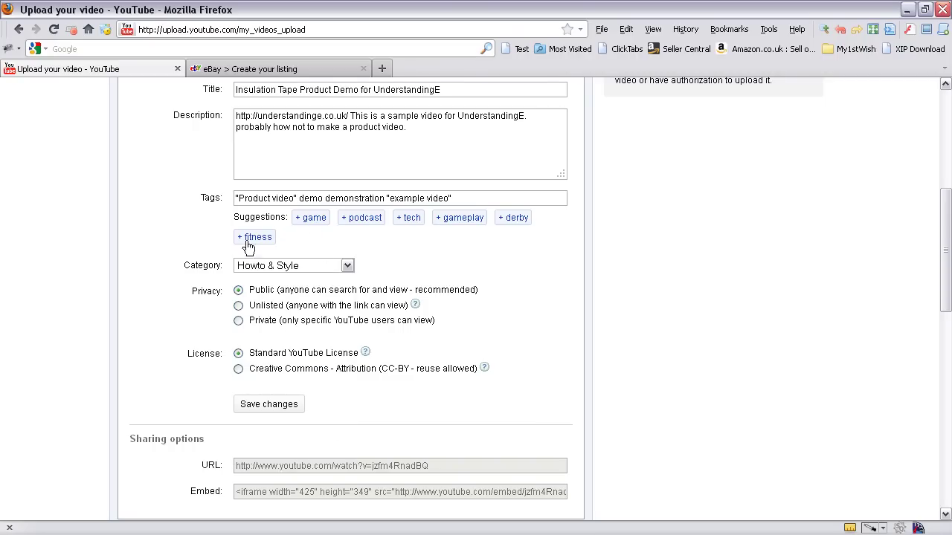
click(260, 408)
scroll(282, 428, down, 2)
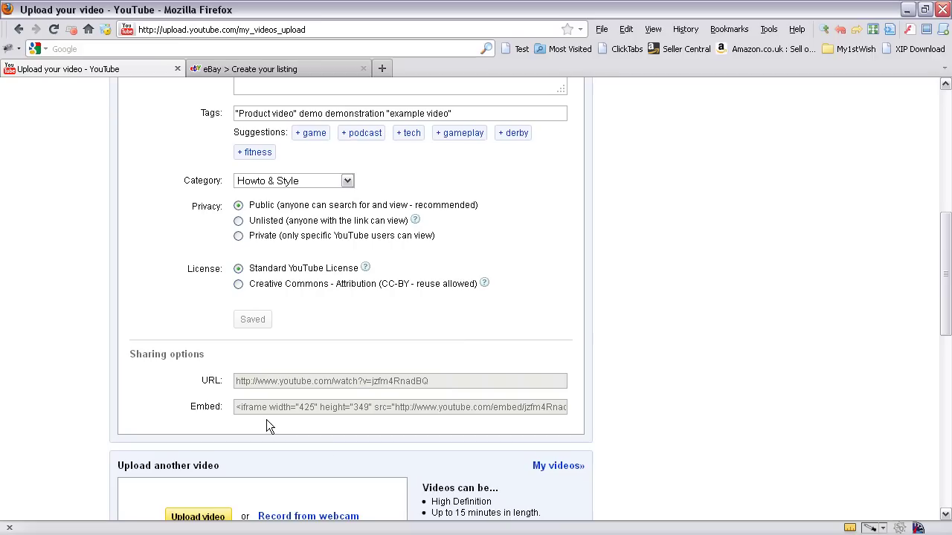
Step: Select the video's watch URL and embed code fields
click(299, 382)
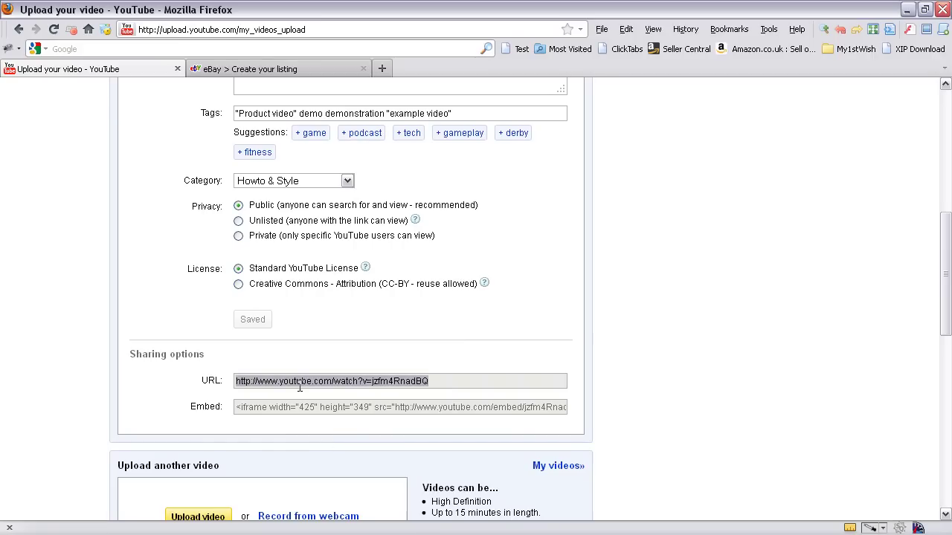
click(351, 407)
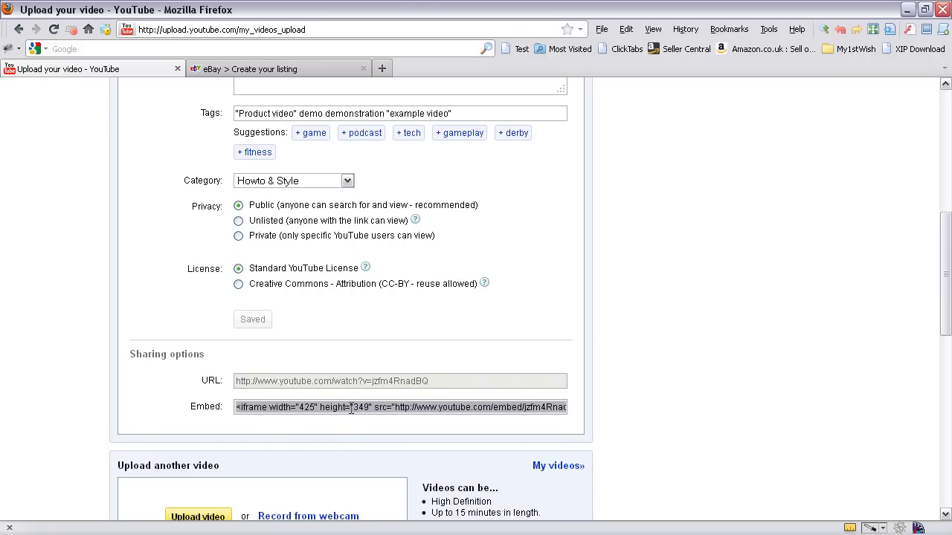
scroll(351, 407, up, 10)
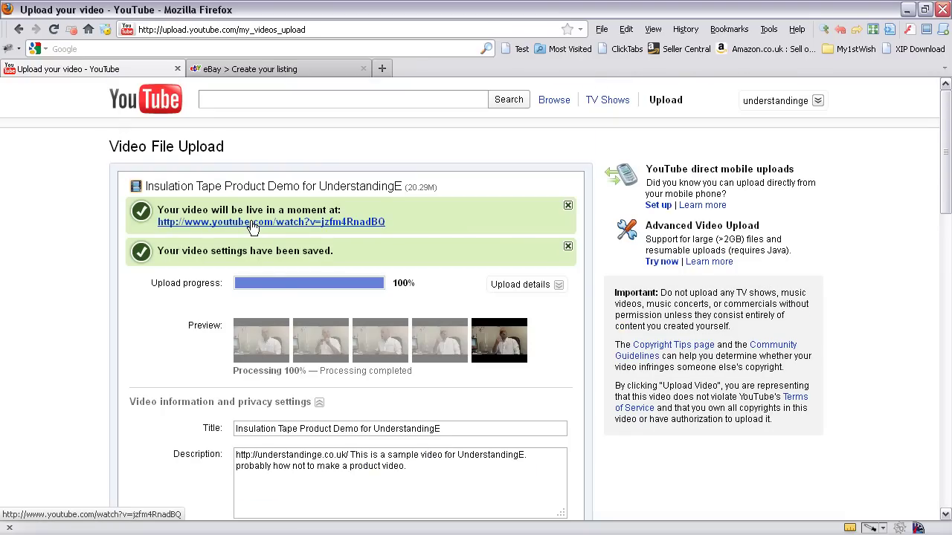
Step: Open the video's watch page in a new browser tab
right_click(254, 224)
click(278, 232)
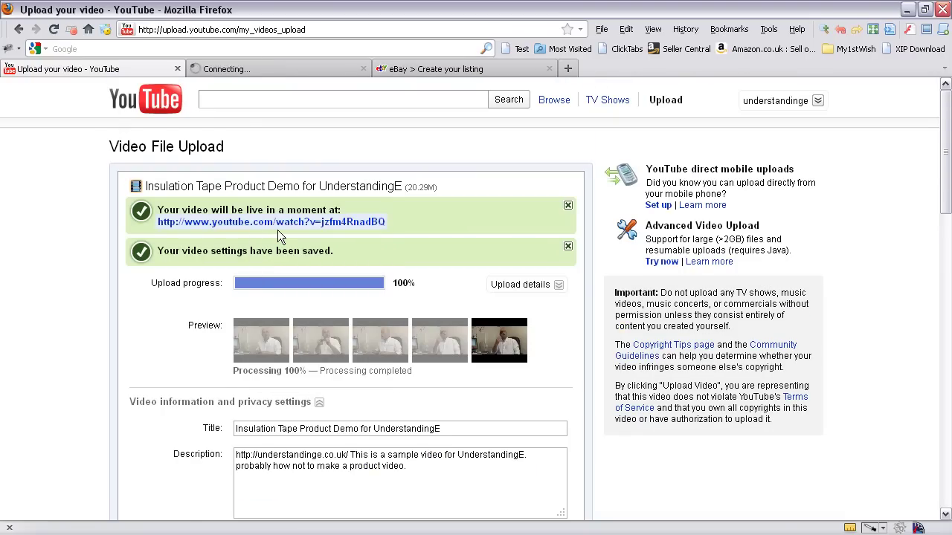
click(244, 69)
scroll(52, 361, down, 3)
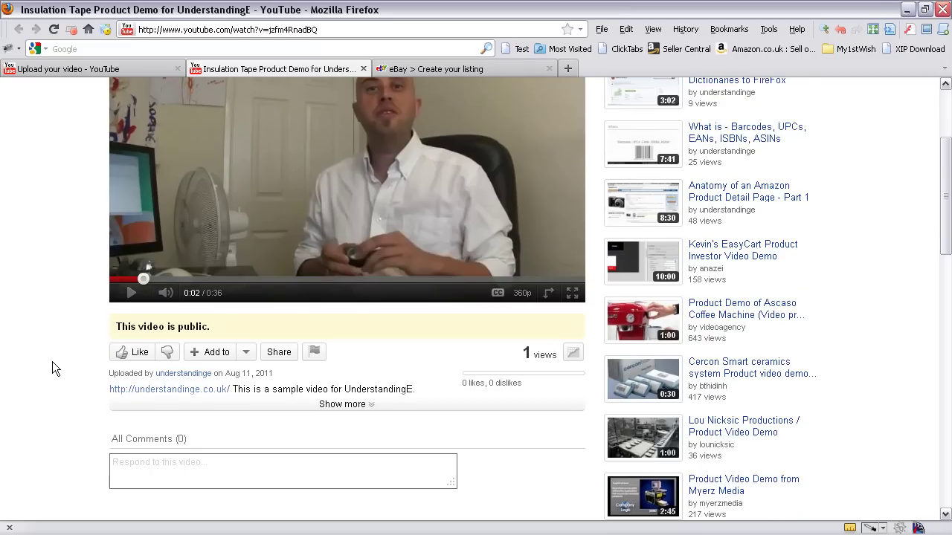
scroll(102, 346, up, 3)
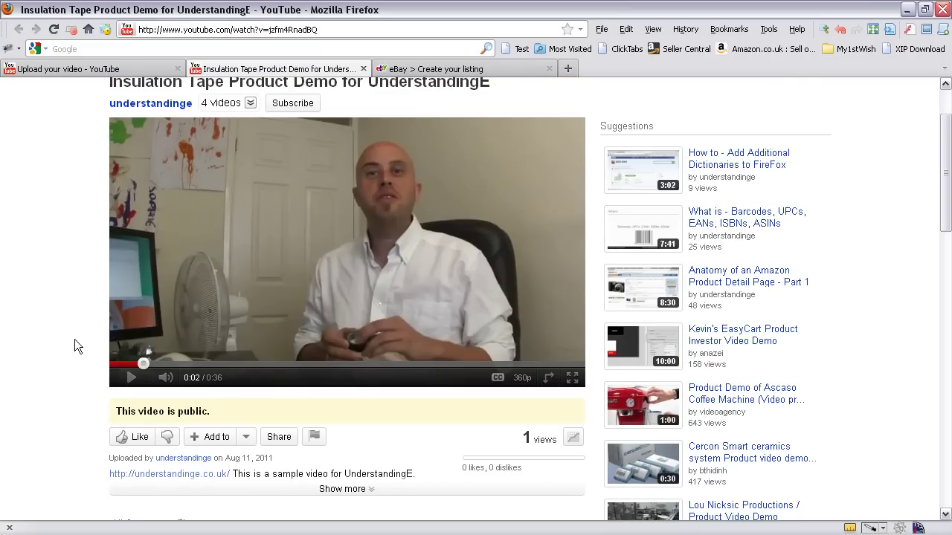
scroll(74, 339, down, 2)
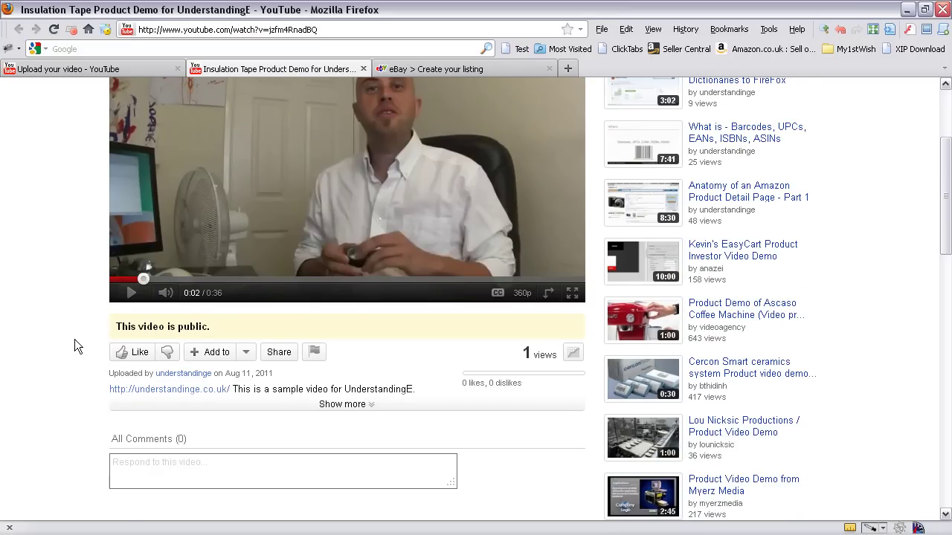
Step: Show the video's Share > Embed code and size options
click(279, 353)
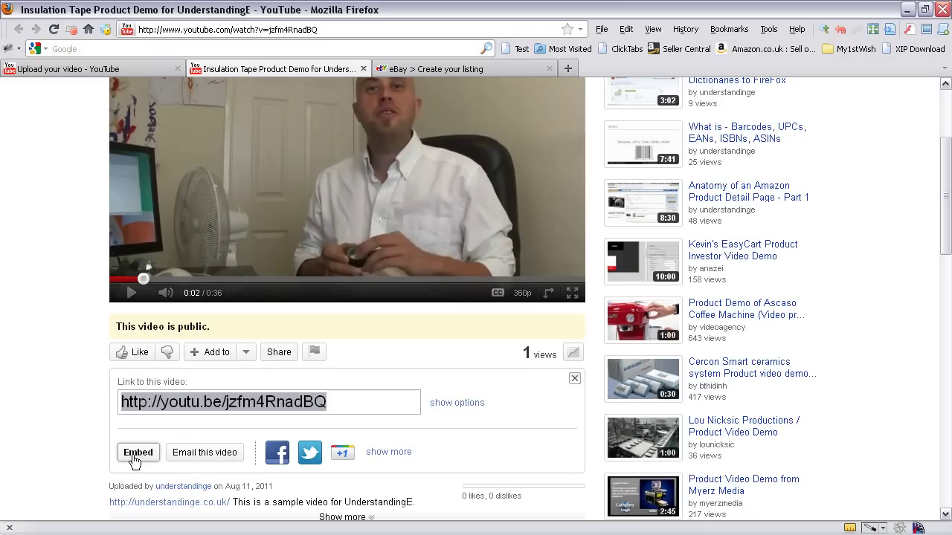
click(137, 454)
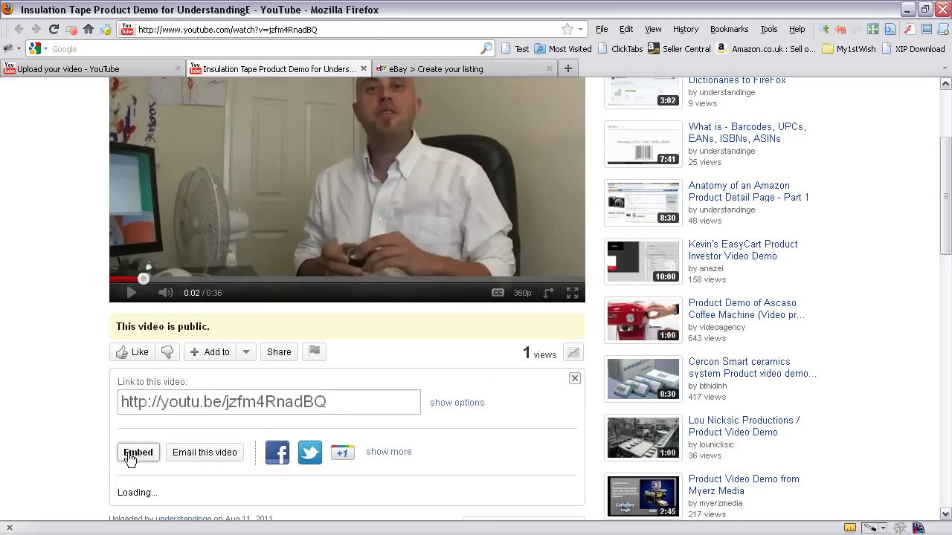
scroll(104, 424, down, 5)
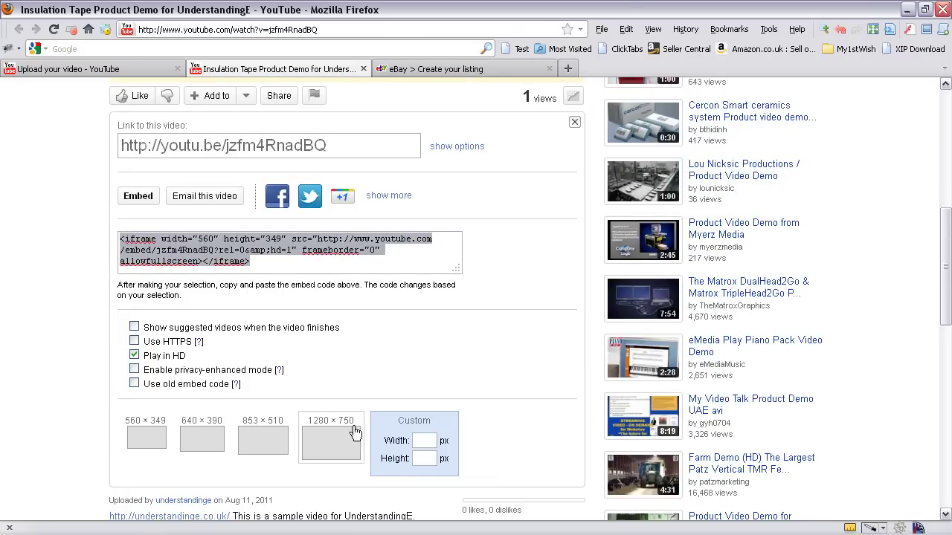
Step: Set a custom embed width of 960 px, giving a 960 × 576 player
click(427, 440)
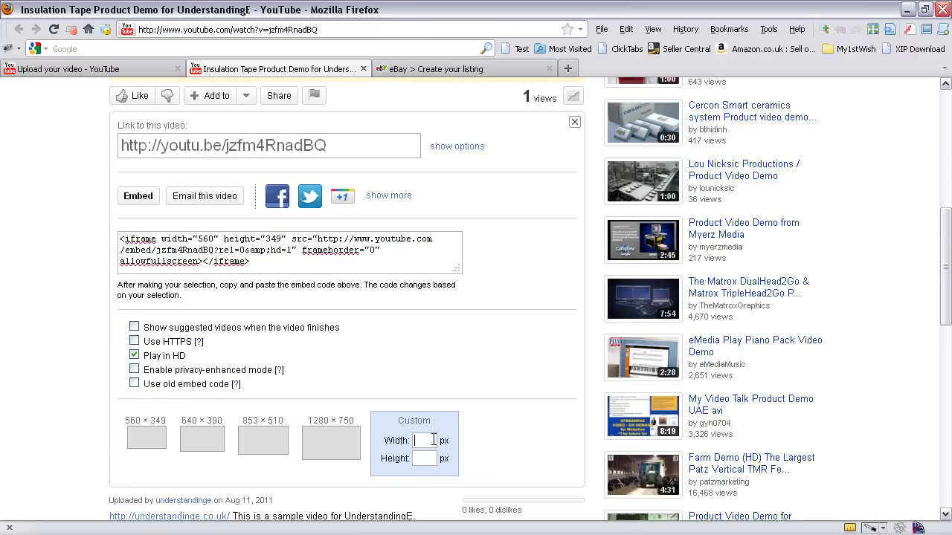
text(960)
Step: Switch to the old object-style embed code and select all of it
click(134, 384)
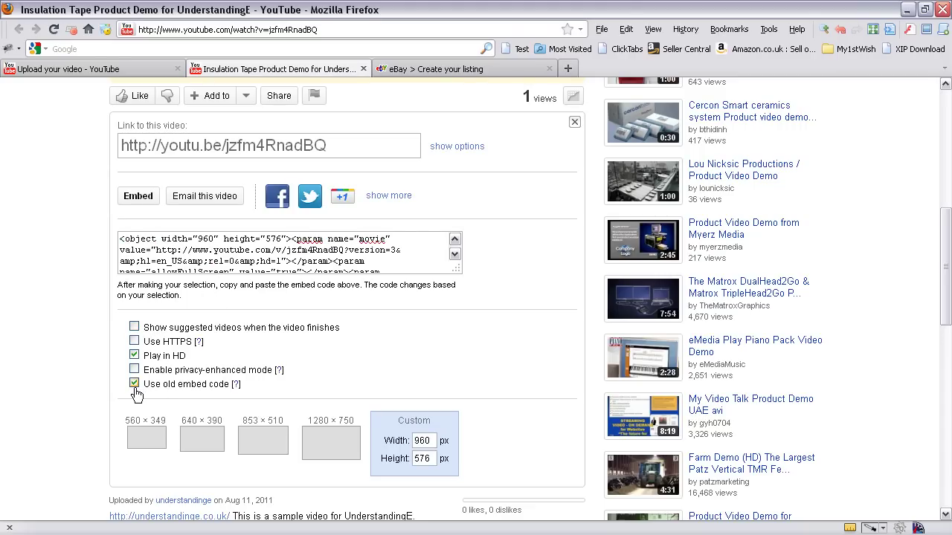
click(135, 388)
drag(126, 239, 248, 262)
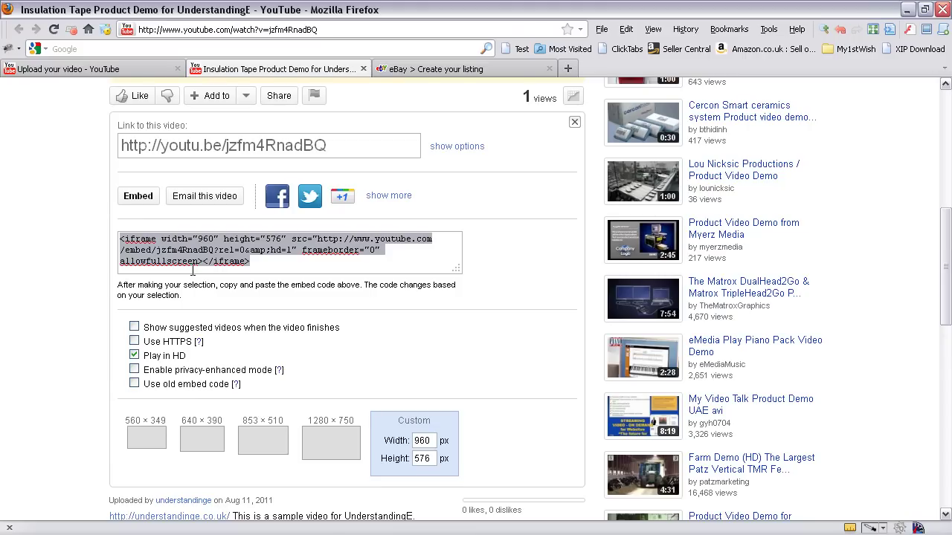
click(135, 384)
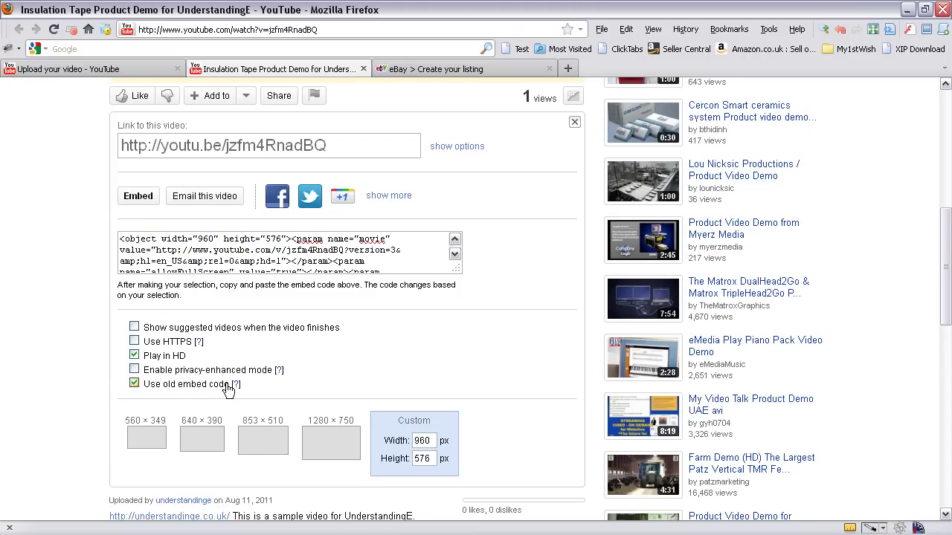
click(181, 257)
Step: Copy the selected 960 × 576 old-style embed code
scroll(177, 251, down, 2)
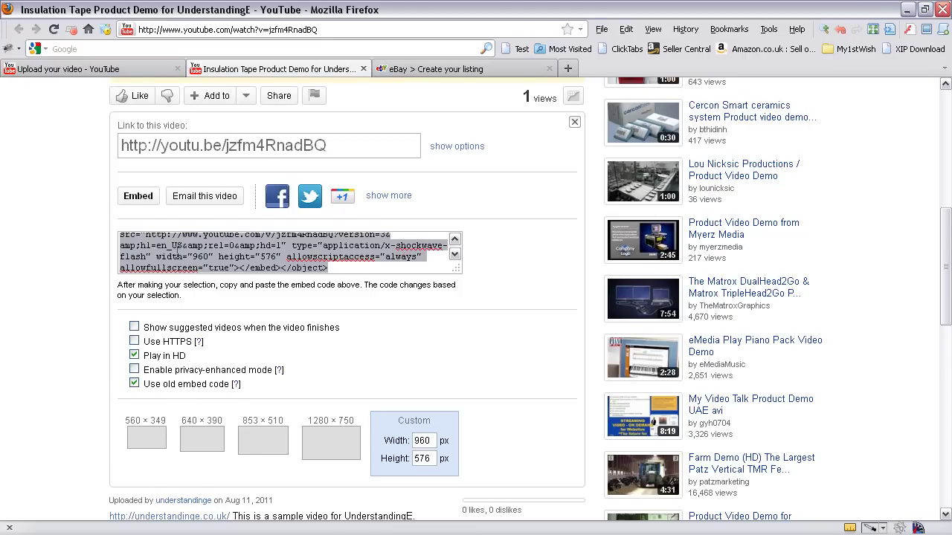
right_click(179, 252)
click(202, 297)
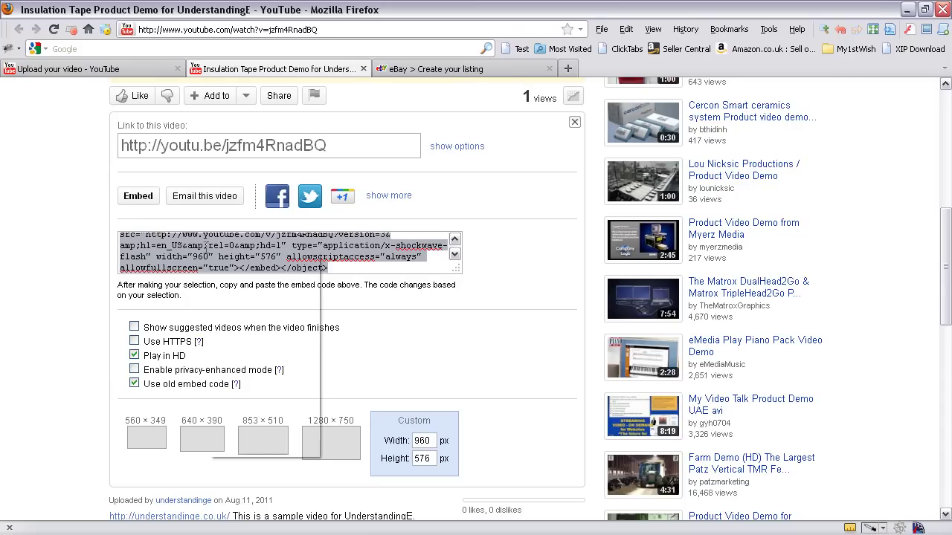
right_click(209, 252)
click(248, 290)
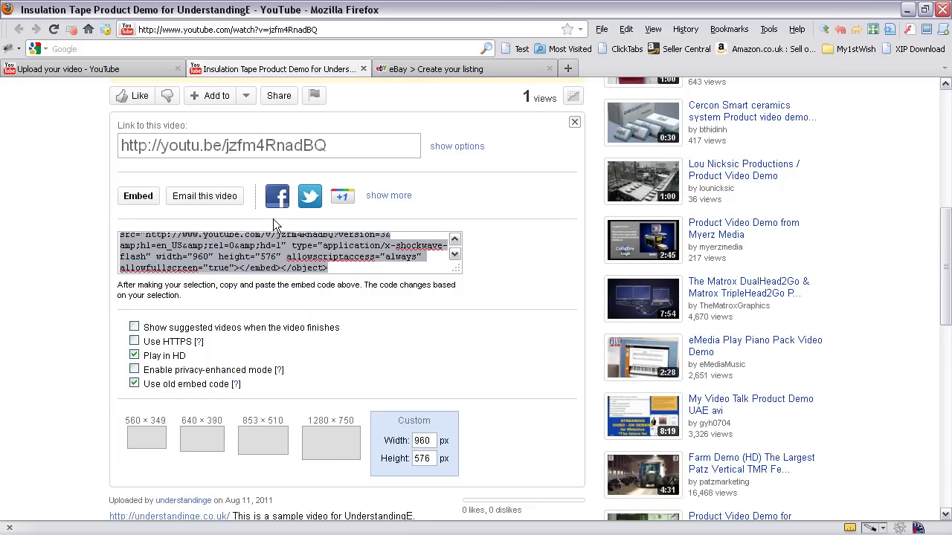
Step: Show the eBay description in Standard view and point out 'This is a description.', VIDEO and 'Other details here.'
click(436, 68)
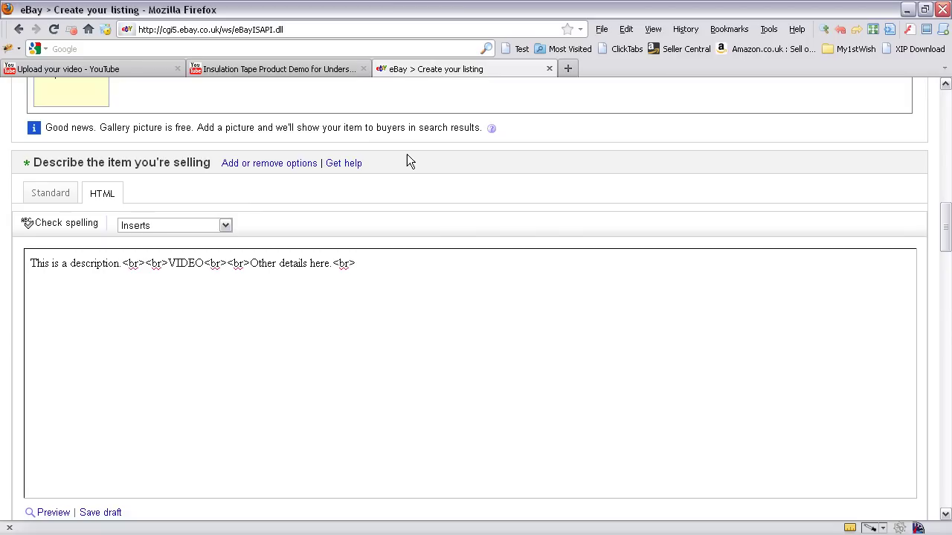
click(63, 194)
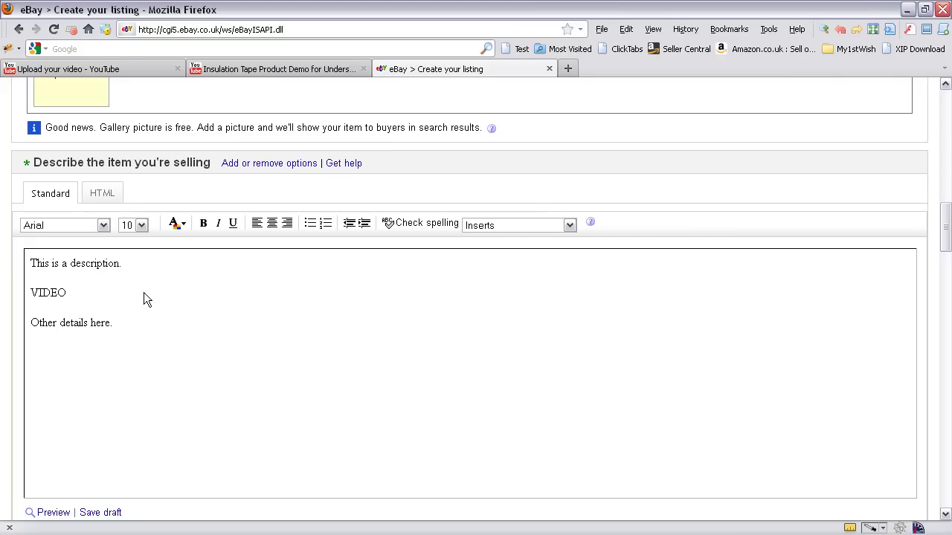
click(126, 265)
shift+click(27, 275)
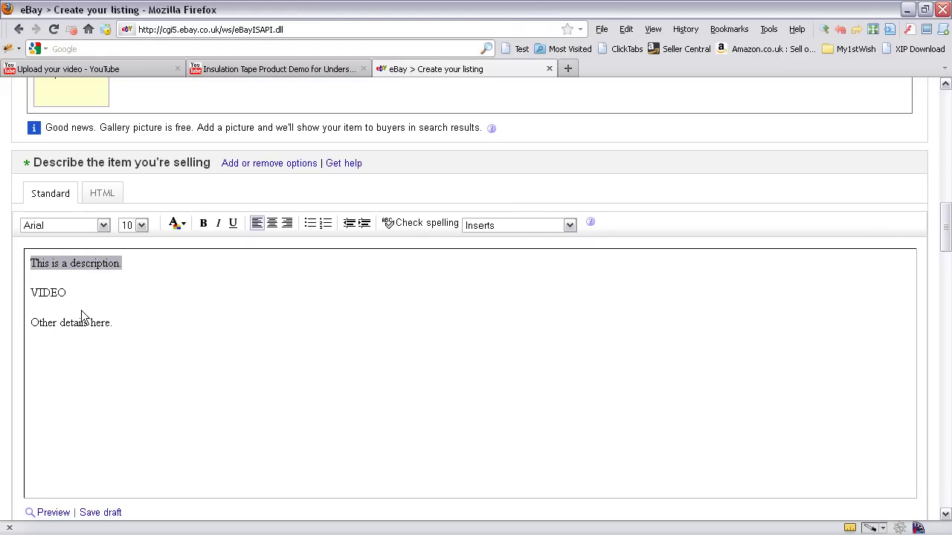
double_click(63, 296)
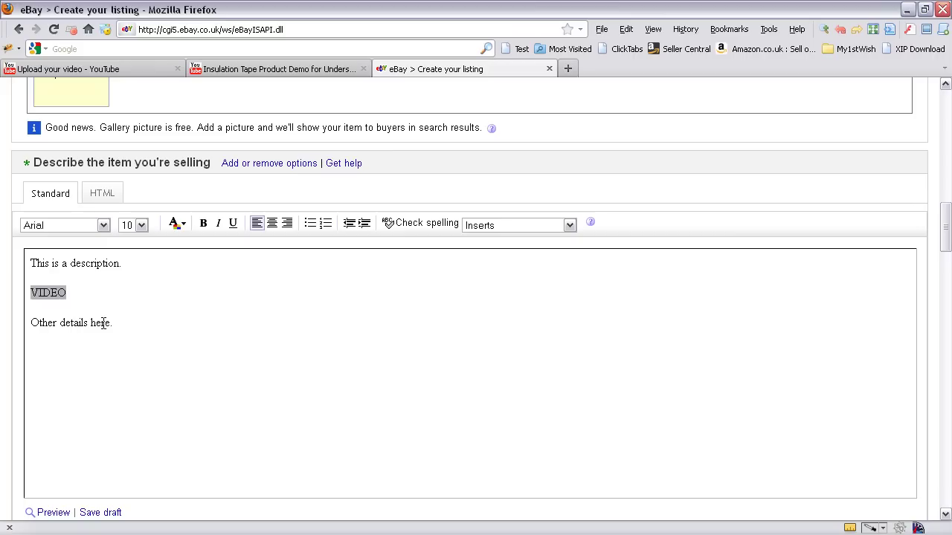
drag(134, 329, 27, 327)
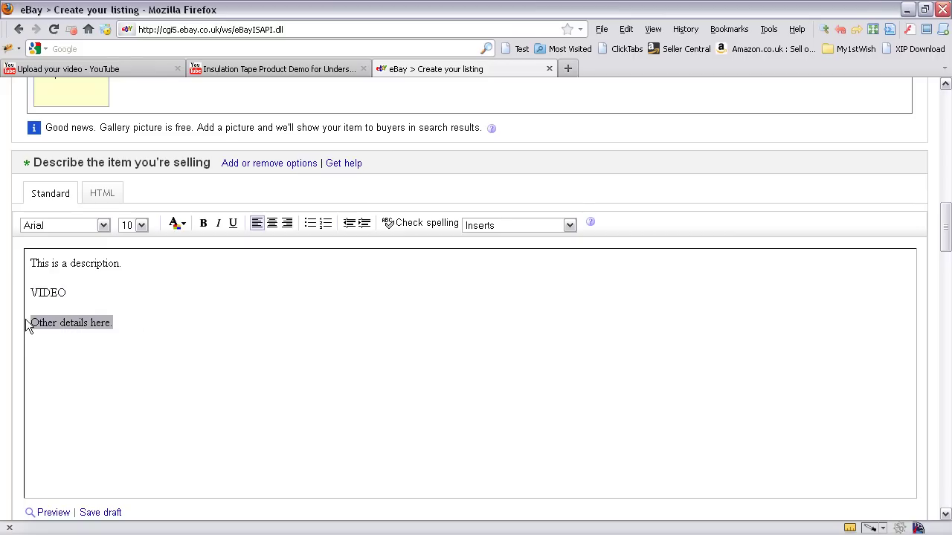
Step: In the description's HTML, swap VIDEO for blank lines holding the pasted 960 × 576 YouTube embed code
click(107, 188)
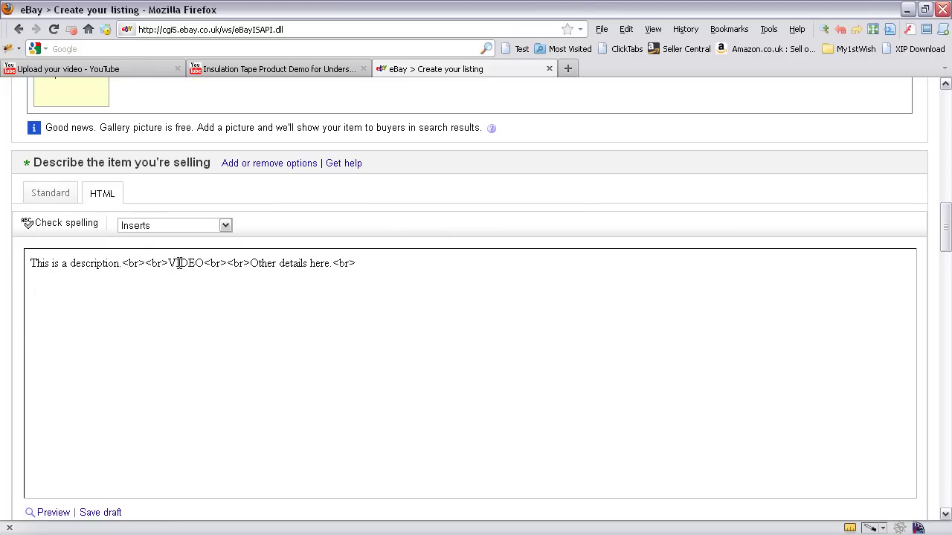
drag(168, 263, 204, 263)
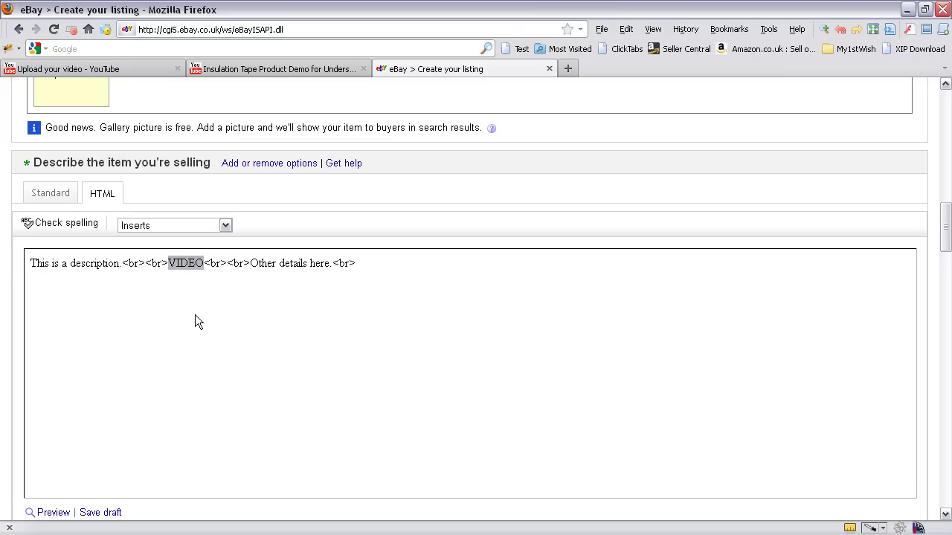
key(Delete)
key(Return)
key(Return)
key(Return)
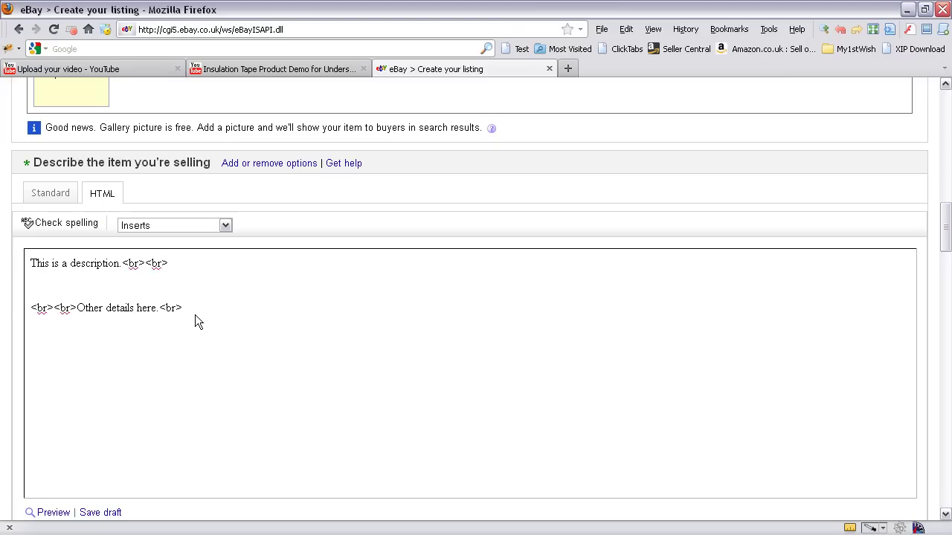
key(Return)
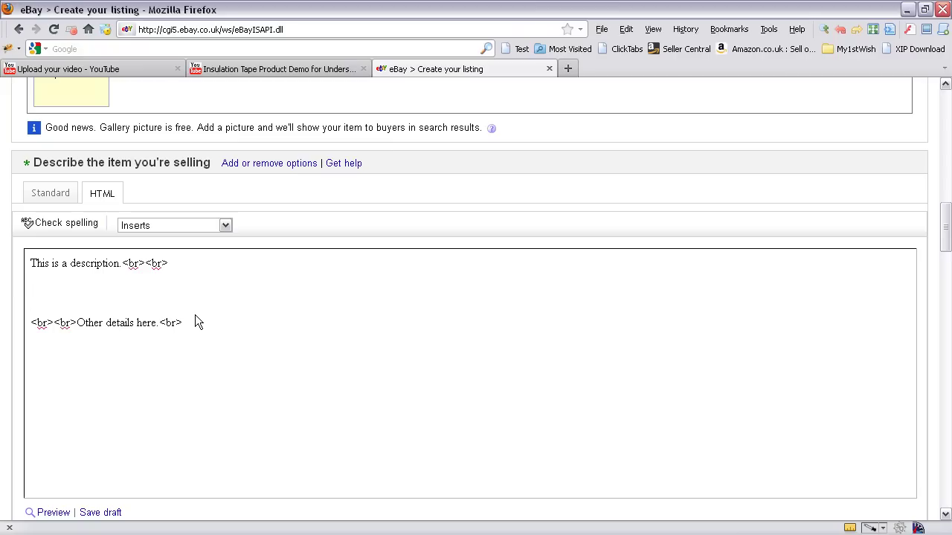
right_click(91, 296)
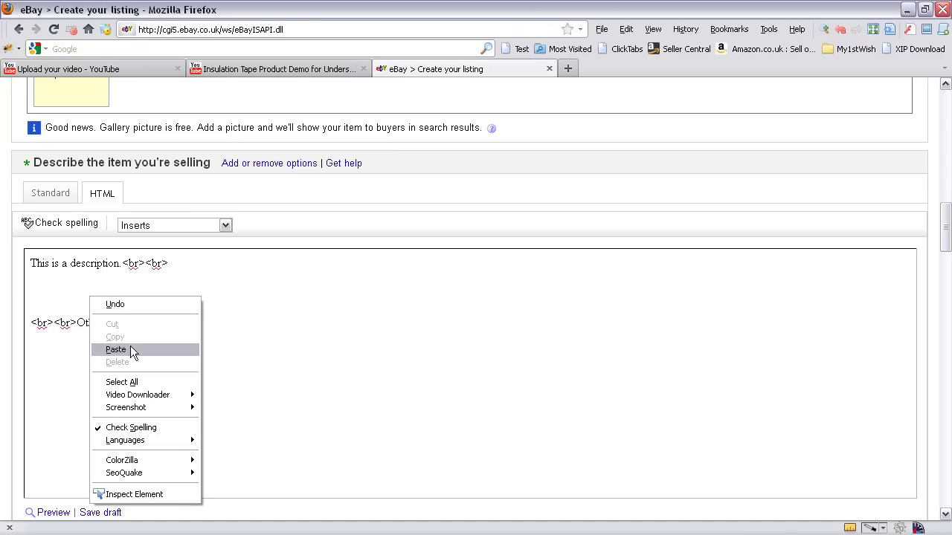
click(116, 349)
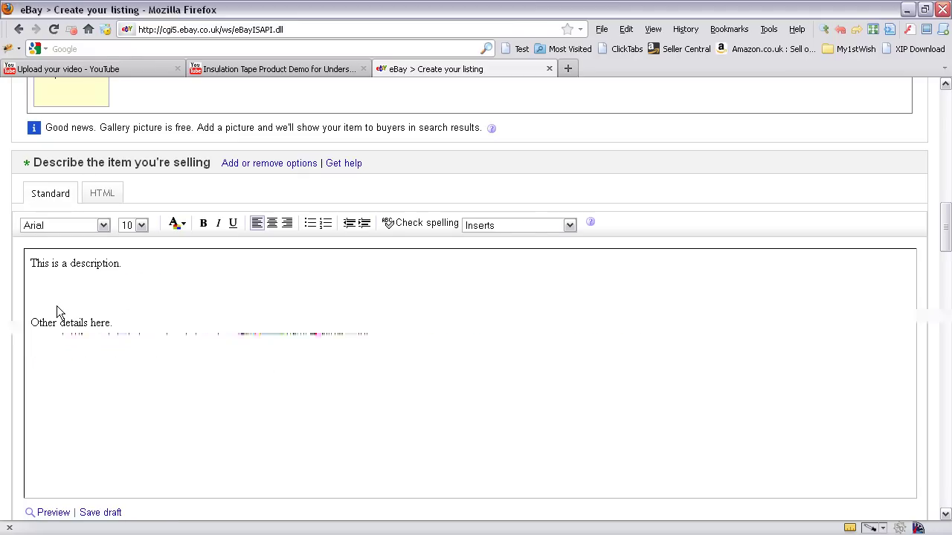
click(102, 194)
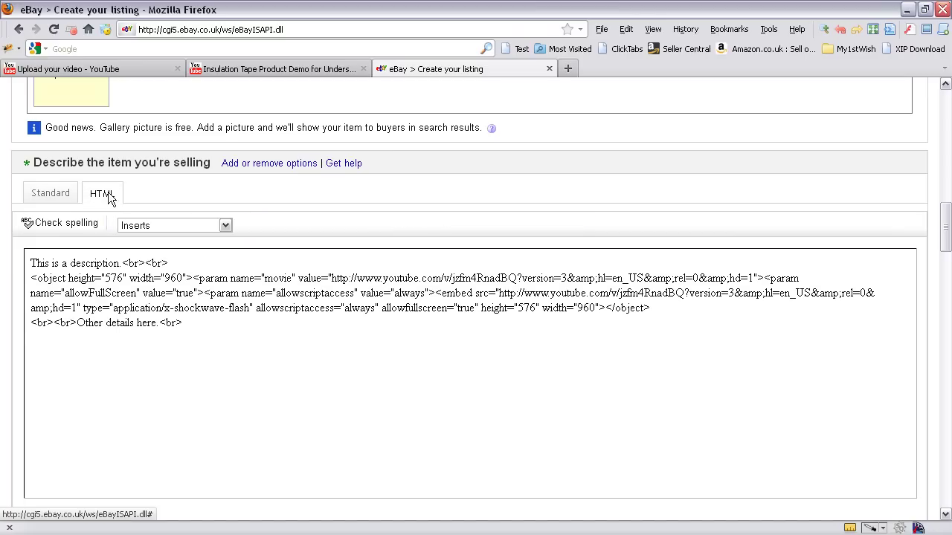
Step: Return the description to Standard view and continue to Review your listing
click(58, 194)
scroll(293, 420, down, 5)
scroll(545, 421, down, 10)
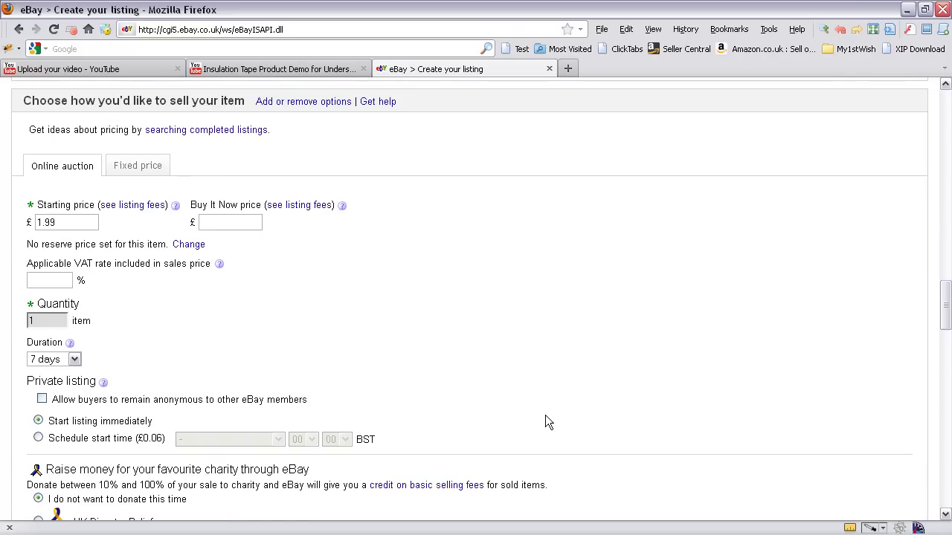
scroll(545, 415, down, 15)
scroll(360, 423, down, 15)
click(30, 400)
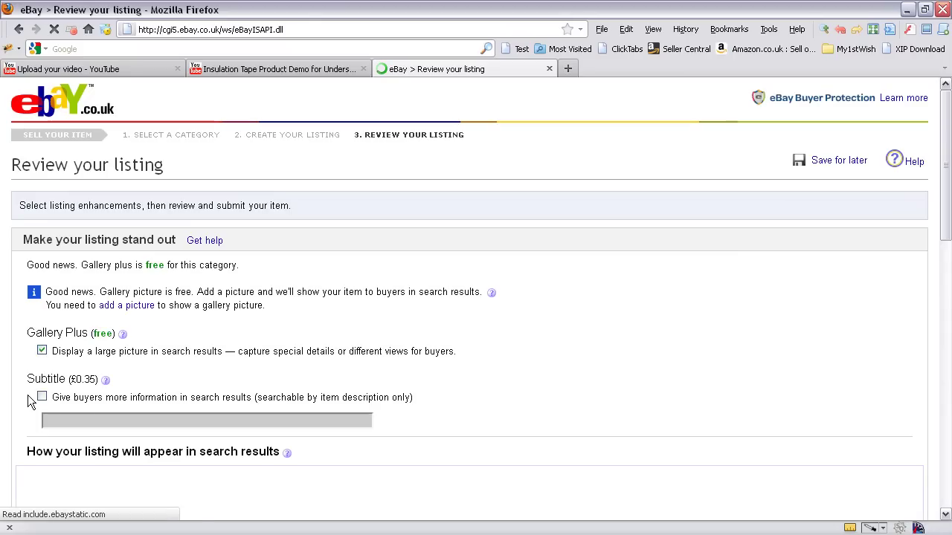
Step: Scroll the listing preview to the embedded 0:36 demo video, then down to List your item
scroll(625, 316, down, 10)
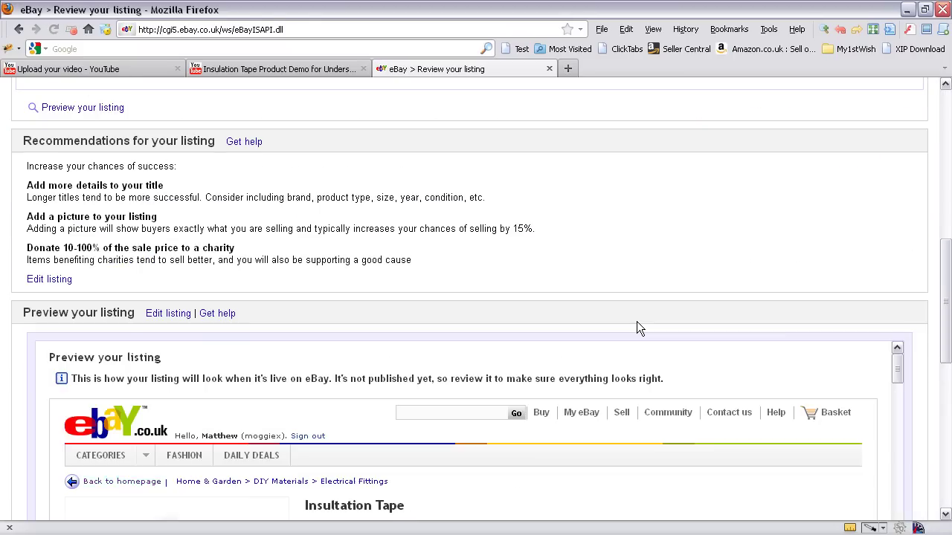
scroll(833, 384, down, 2)
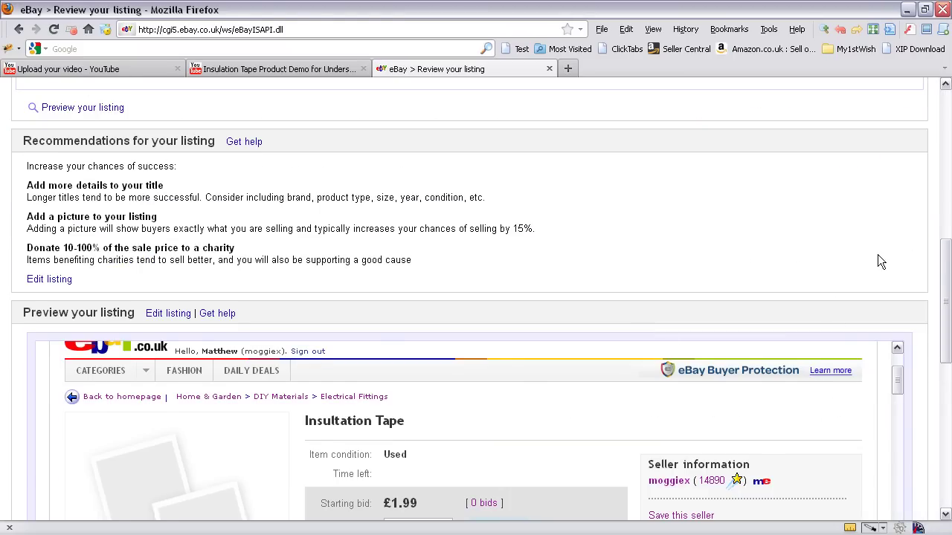
scroll(831, 310, down, 4)
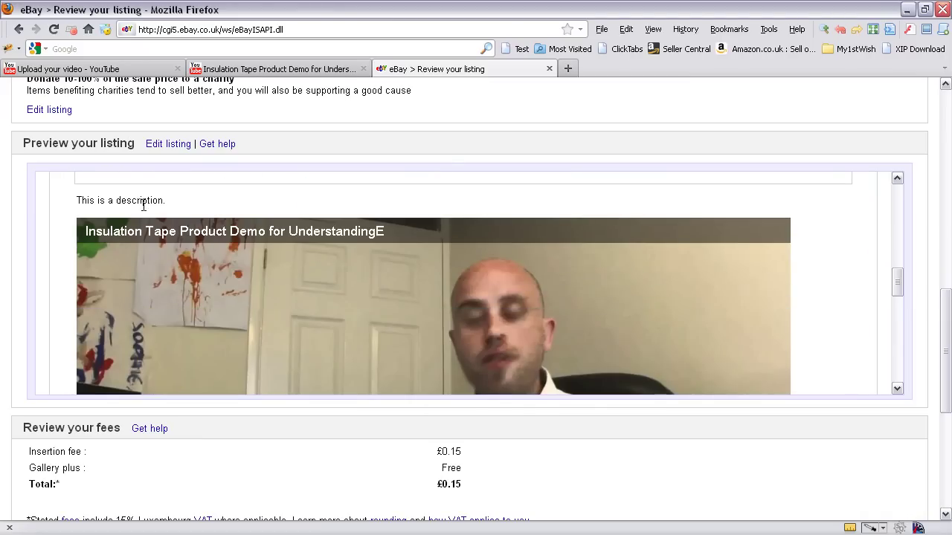
scroll(467, 286, down, 1)
scroll(467, 286, down, 2)
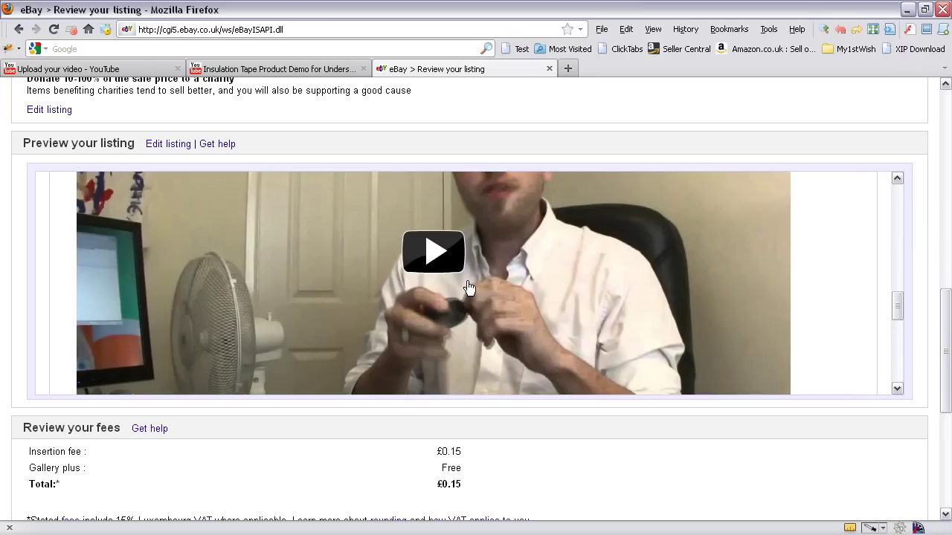
scroll(469, 287, up, 2)
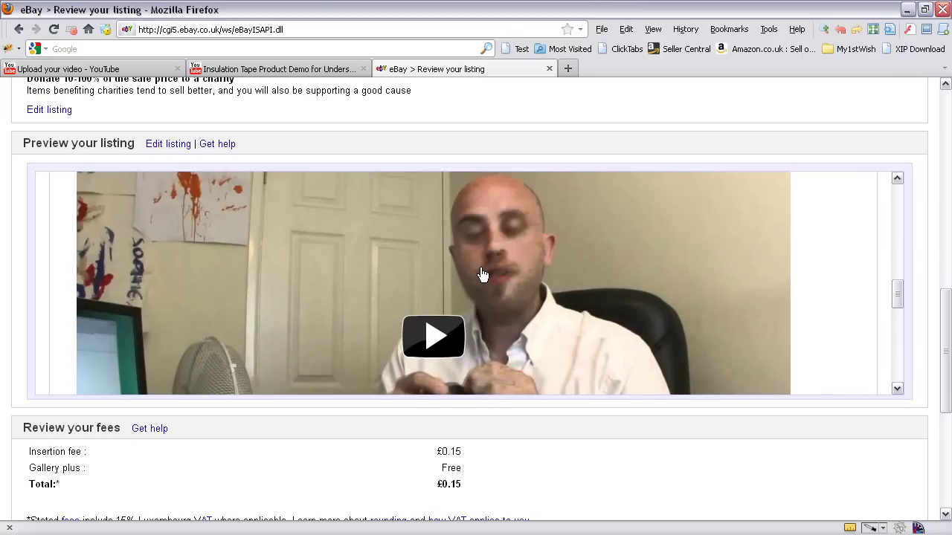
scroll(482, 286, down, 3)
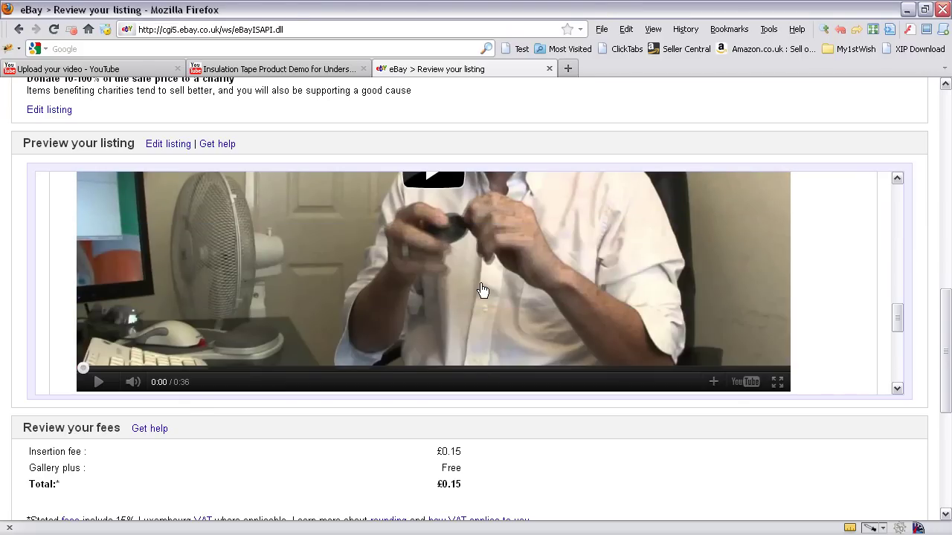
scroll(482, 288, down, 2)
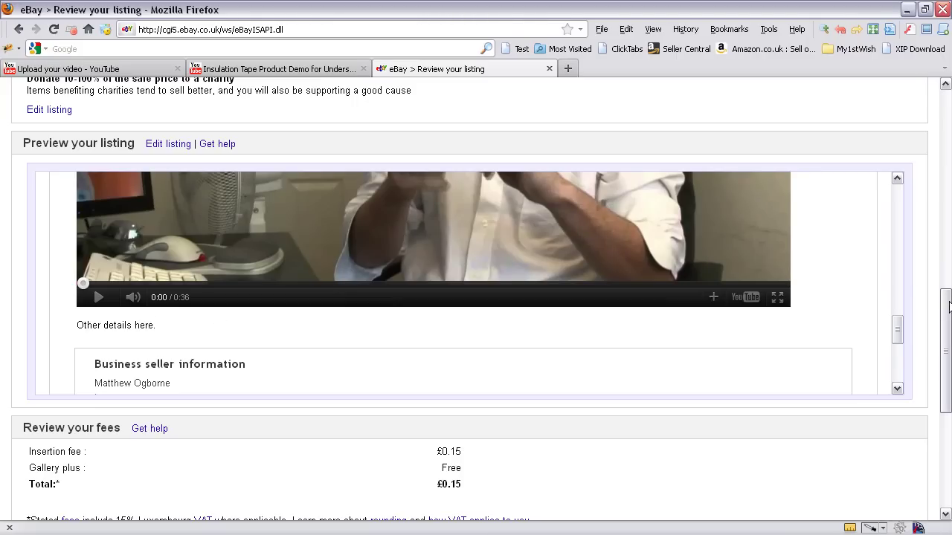
drag(944, 305, 944, 402)
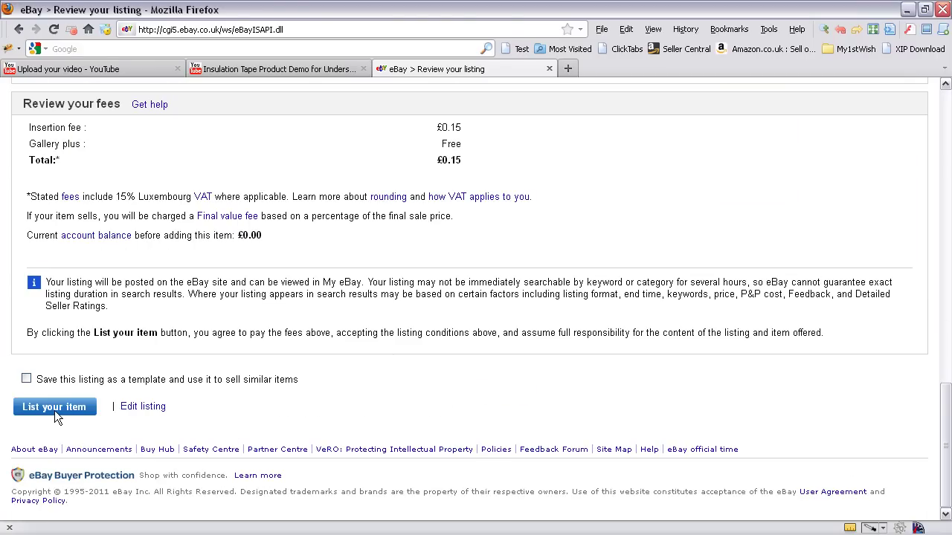